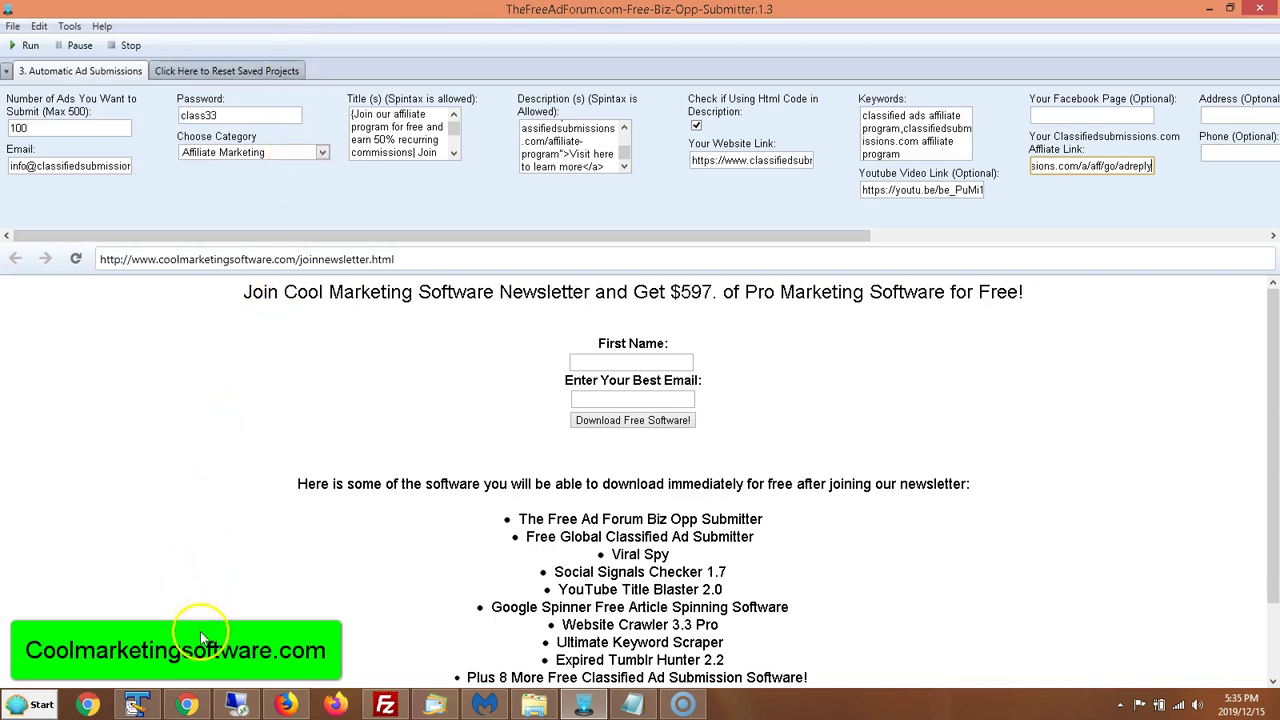
Switch to Chrome and view the free account registration page from The Free Ad Forum's home page.
click(195, 706)
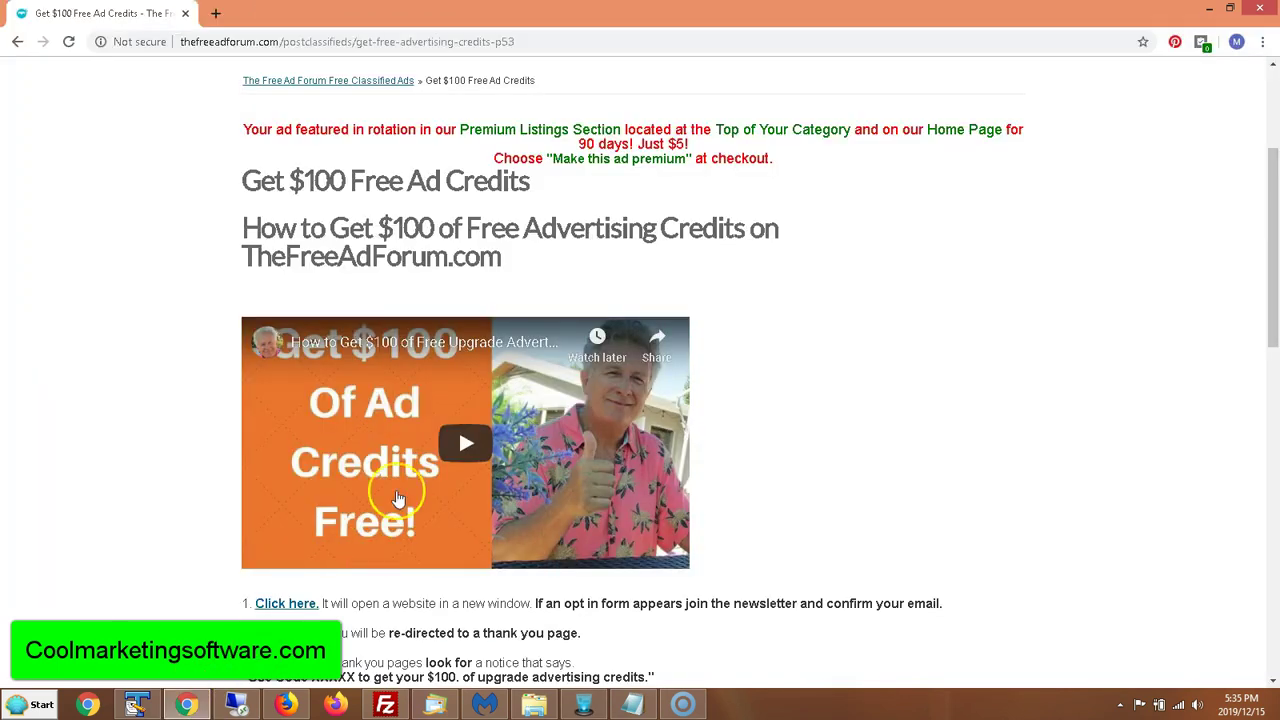
drag(1263, 234, 1257, 71)
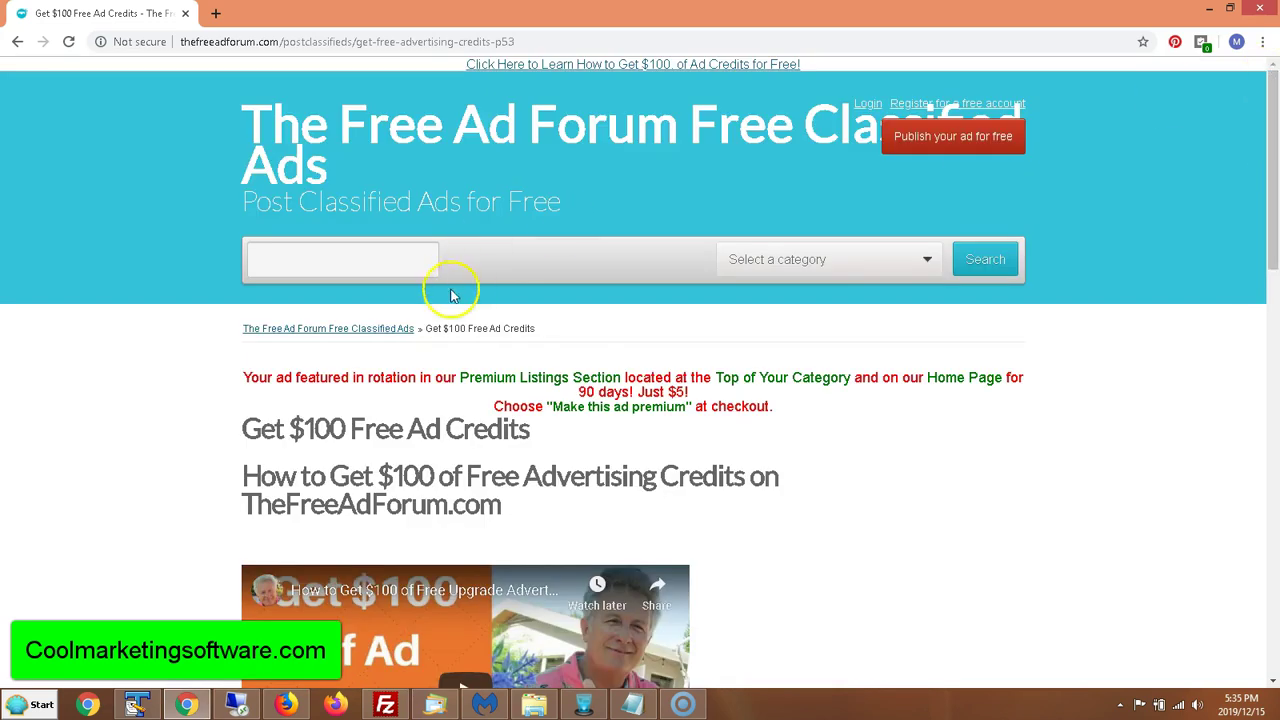
click(443, 163)
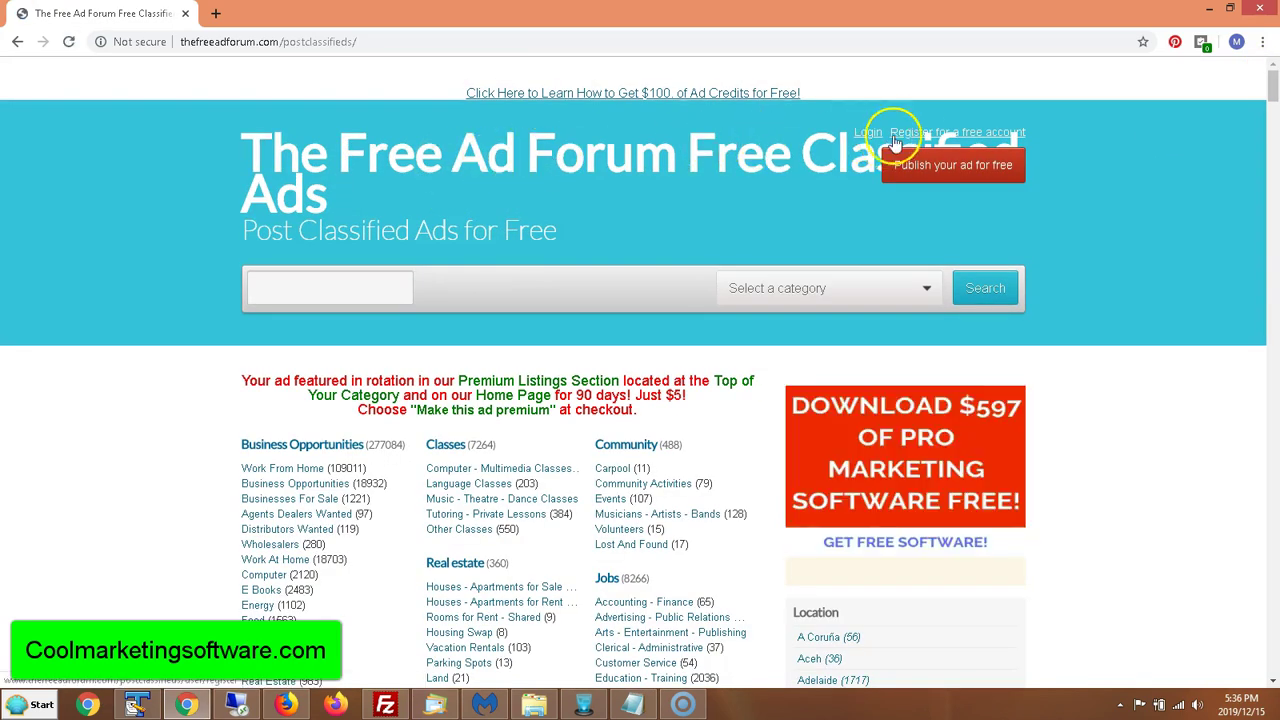
click(917, 136)
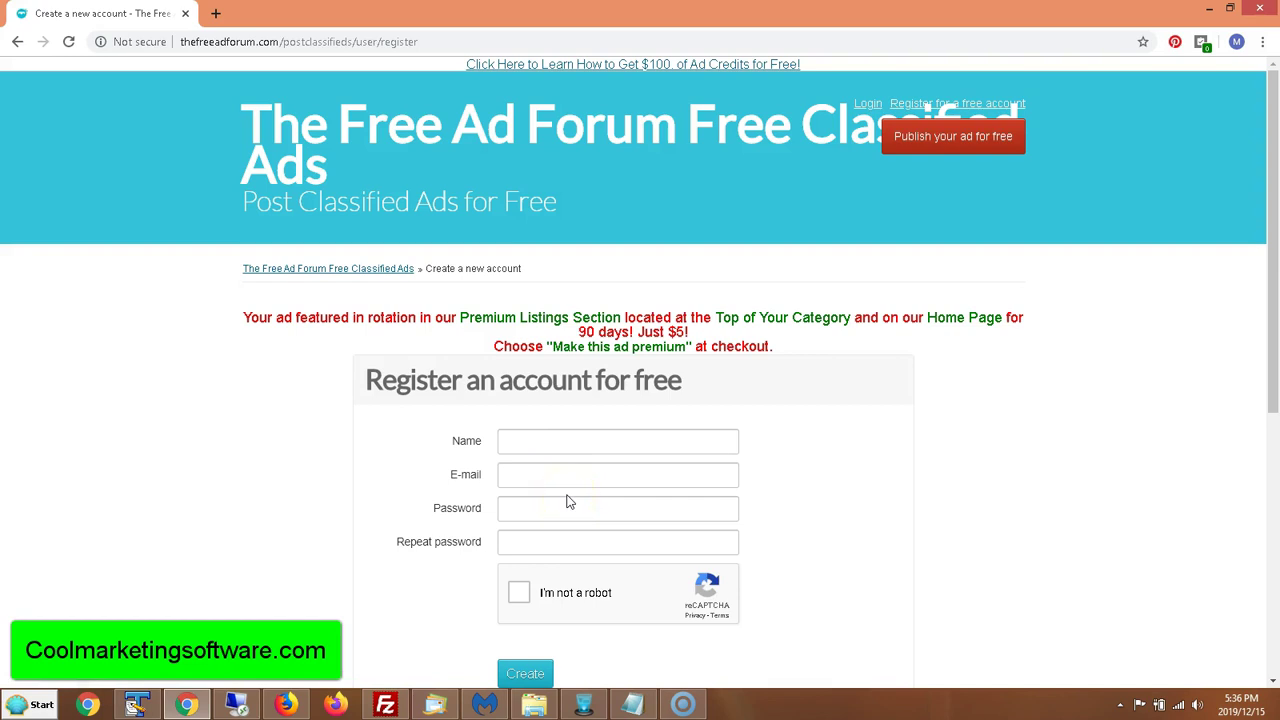
click(17, 44)
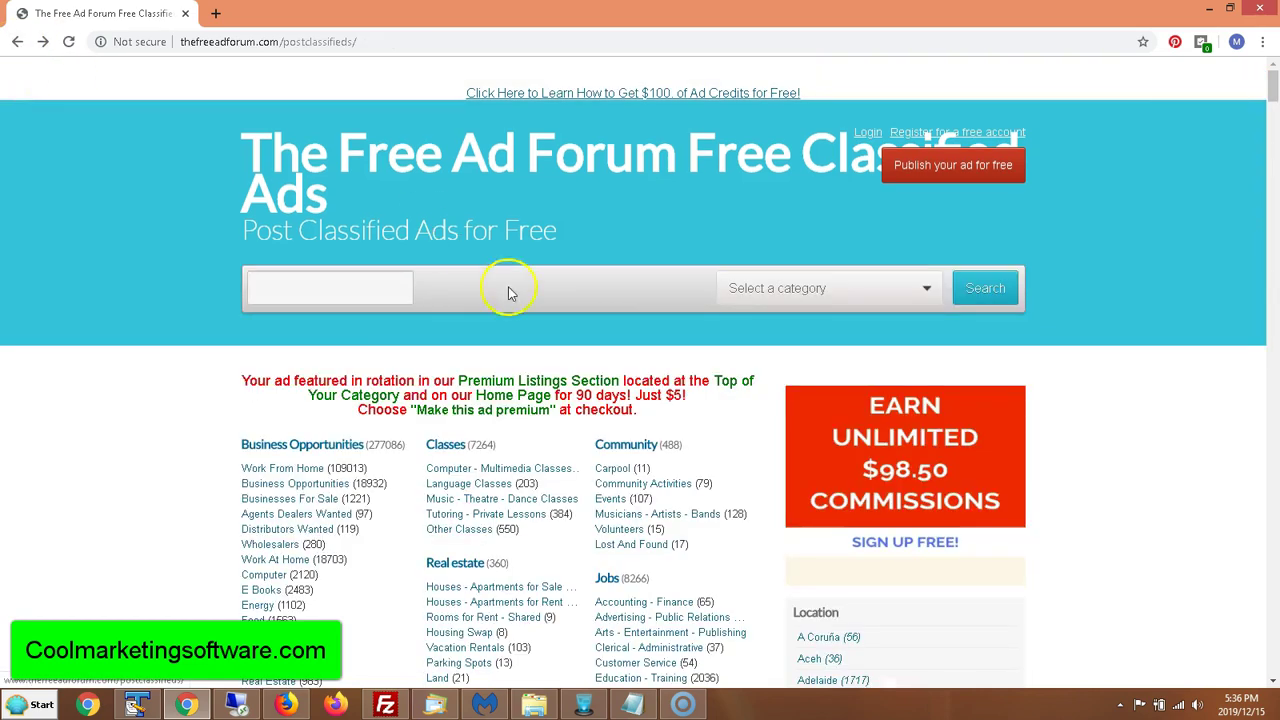
Switch to the Free Biz Opp Submitter and review the number of ads setting for automatic submissions.
click(584, 705)
click(80, 132)
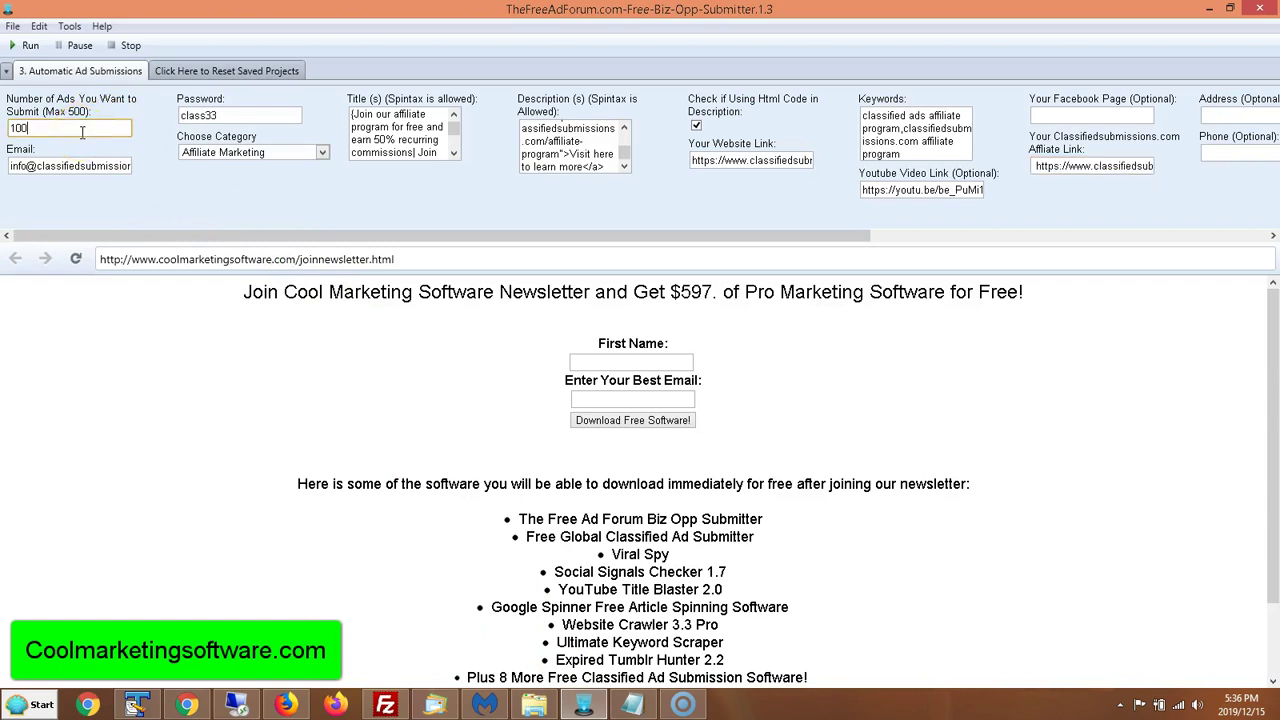
click(78, 78)
click(102, 130)
click(118, 120)
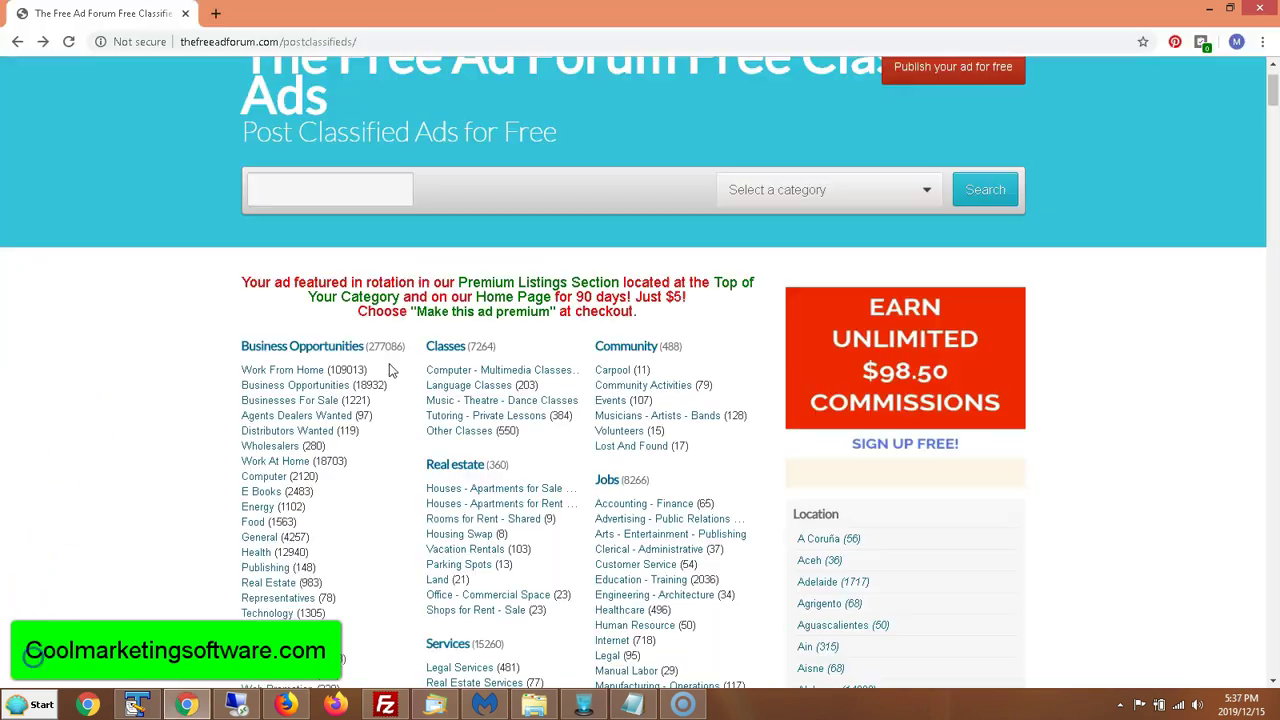
Examine the ad categories and their listing counts on The Free Ad Forum's home page in Chrome.
click(372, 349)
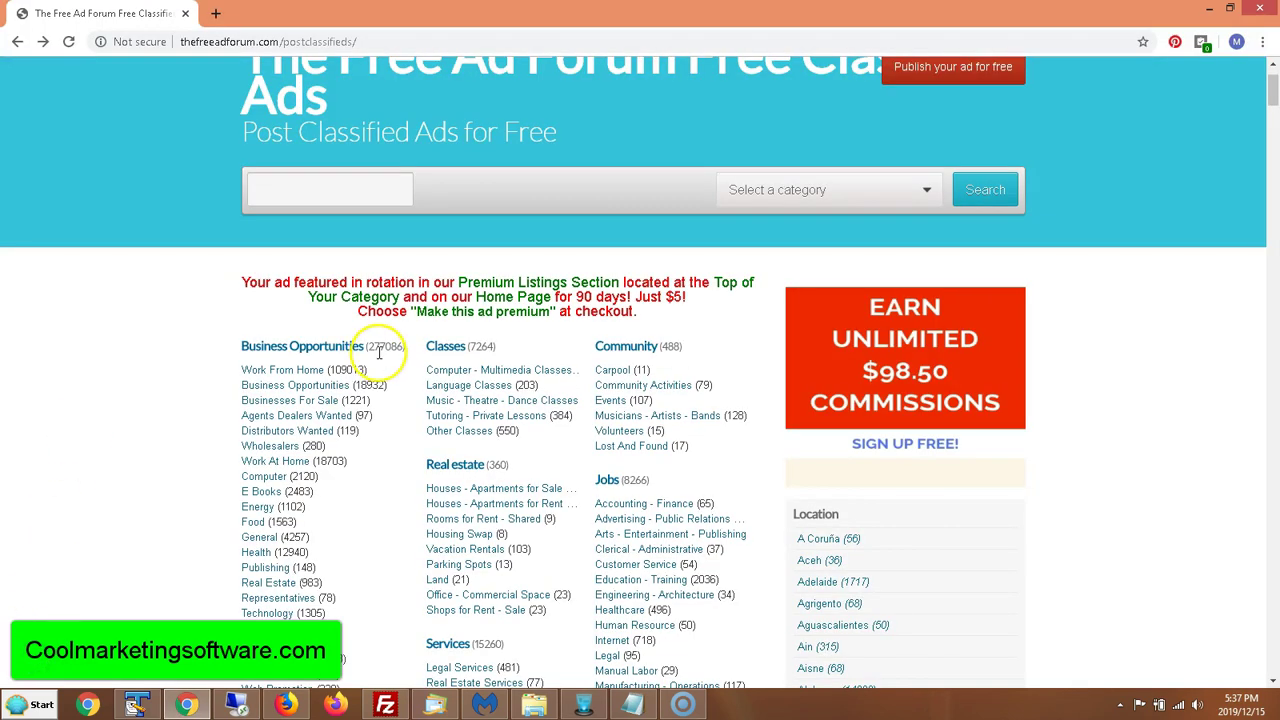
click(388, 350)
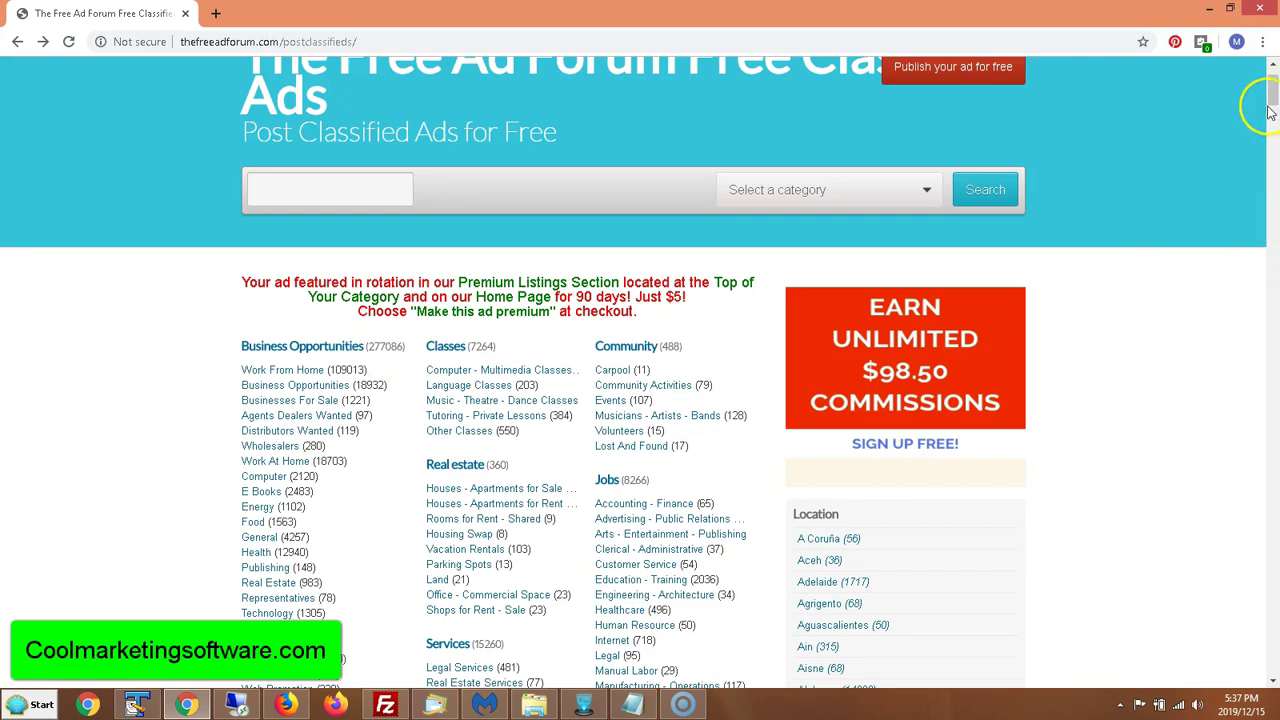
drag(1273, 90, 1275, 212)
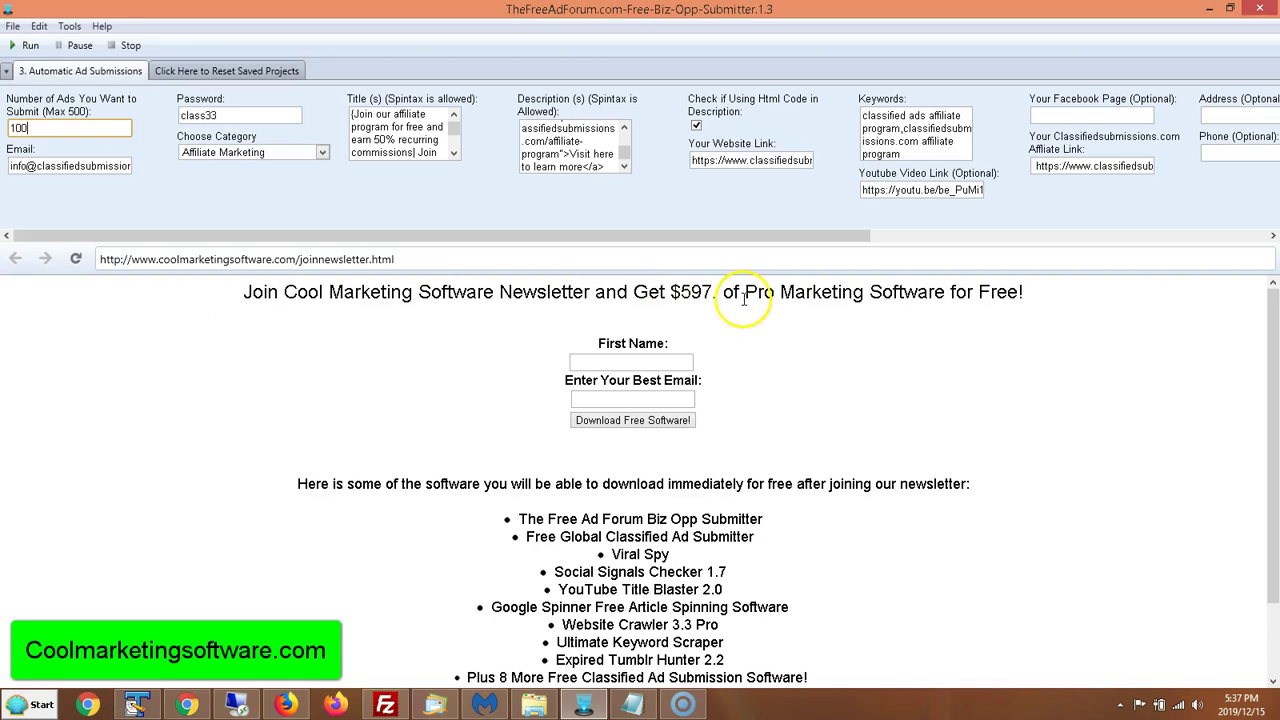
Return to the submitter and review the number of ads and the account email and password fields.
click(128, 125)
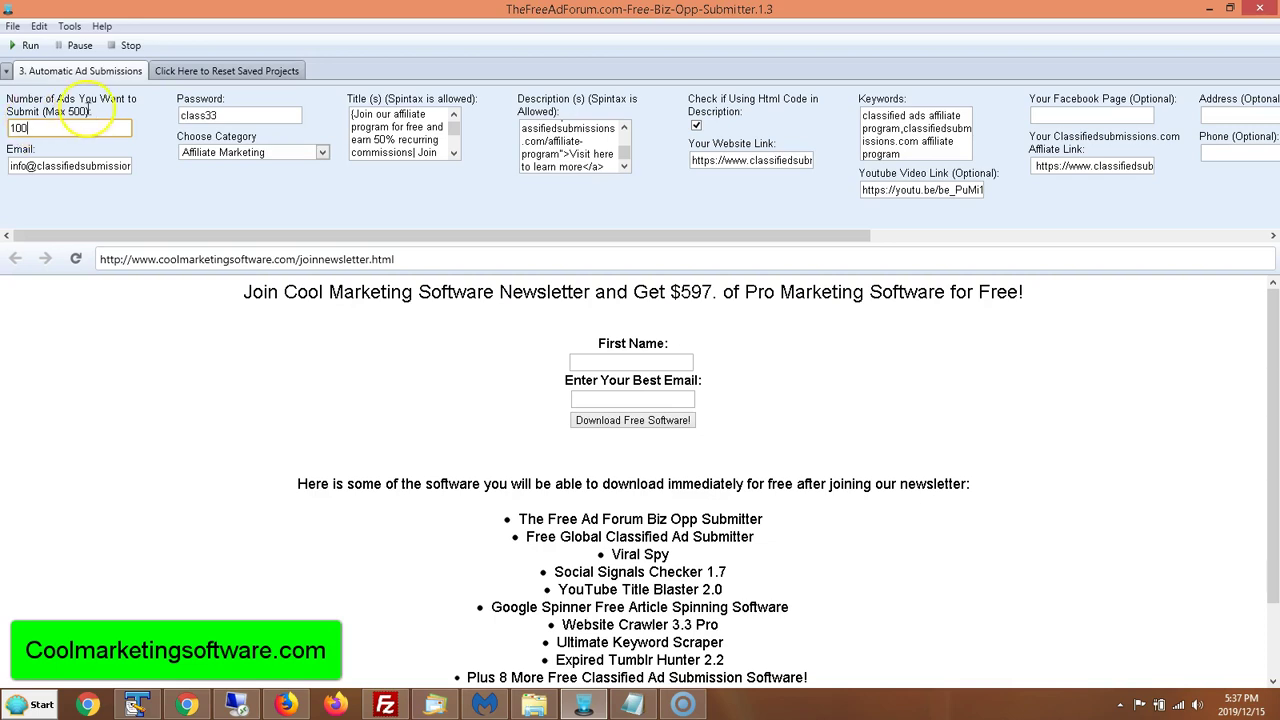
drag(12, 166, 132, 166)
click(22, 166)
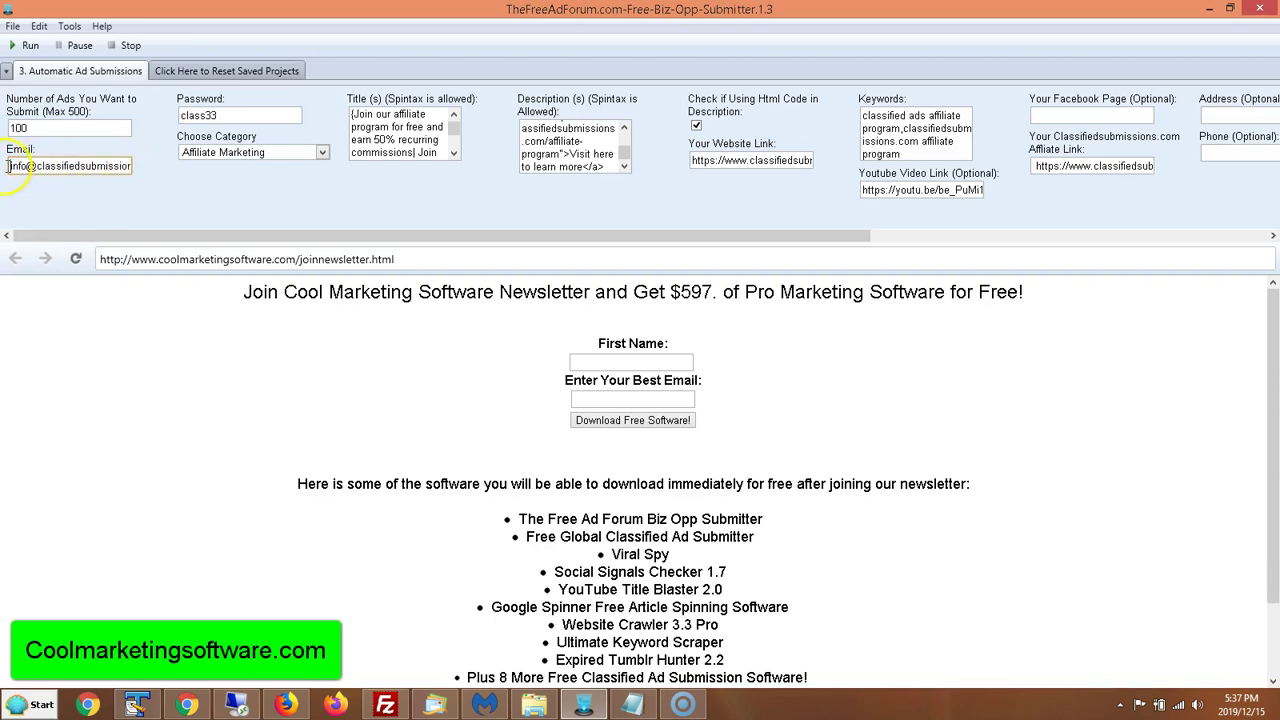
click(100, 166)
click(222, 117)
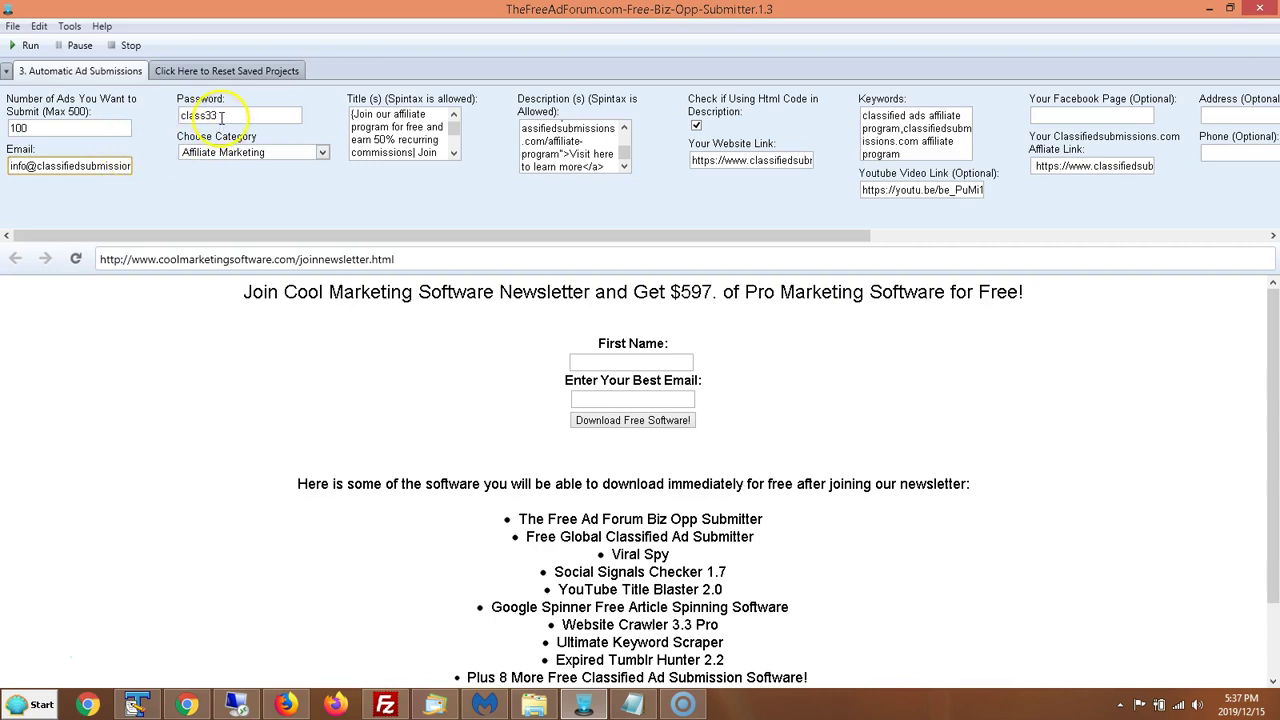
View the available ad categories, keeping Affiliate Marketing, and read through the spintax titles.
click(324, 154)
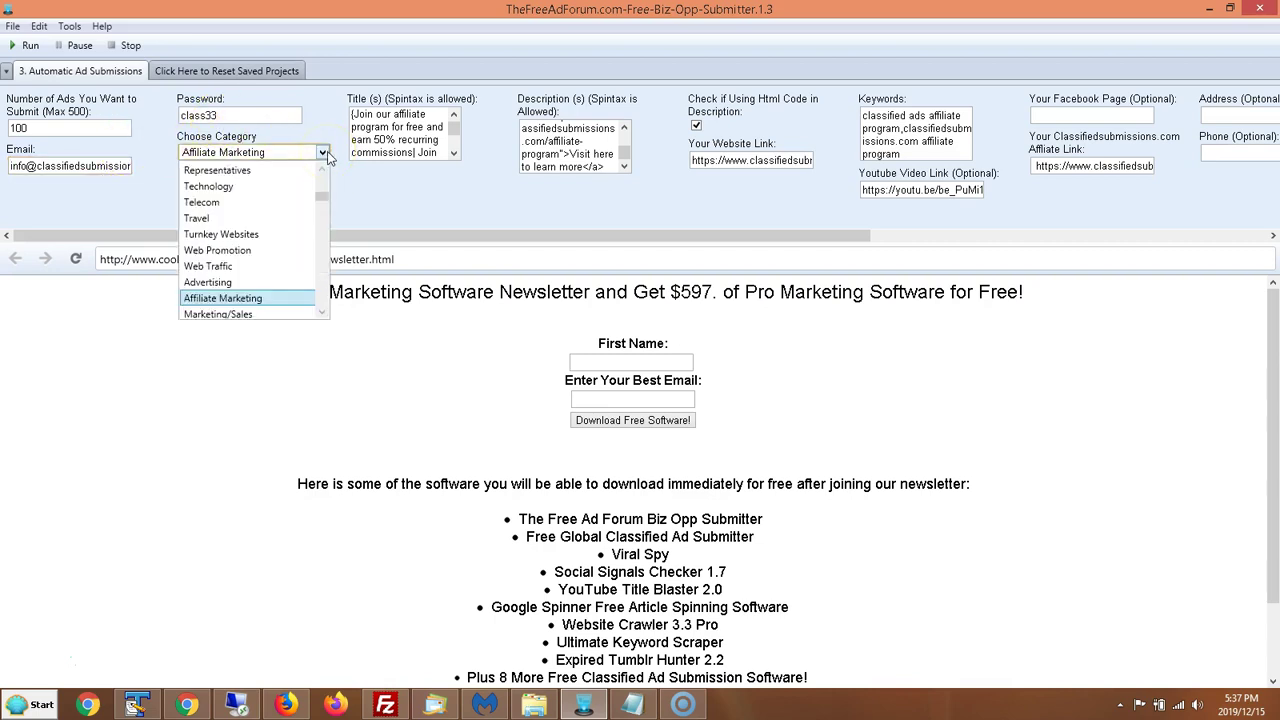
click(256, 156)
click(447, 133)
click(454, 130)
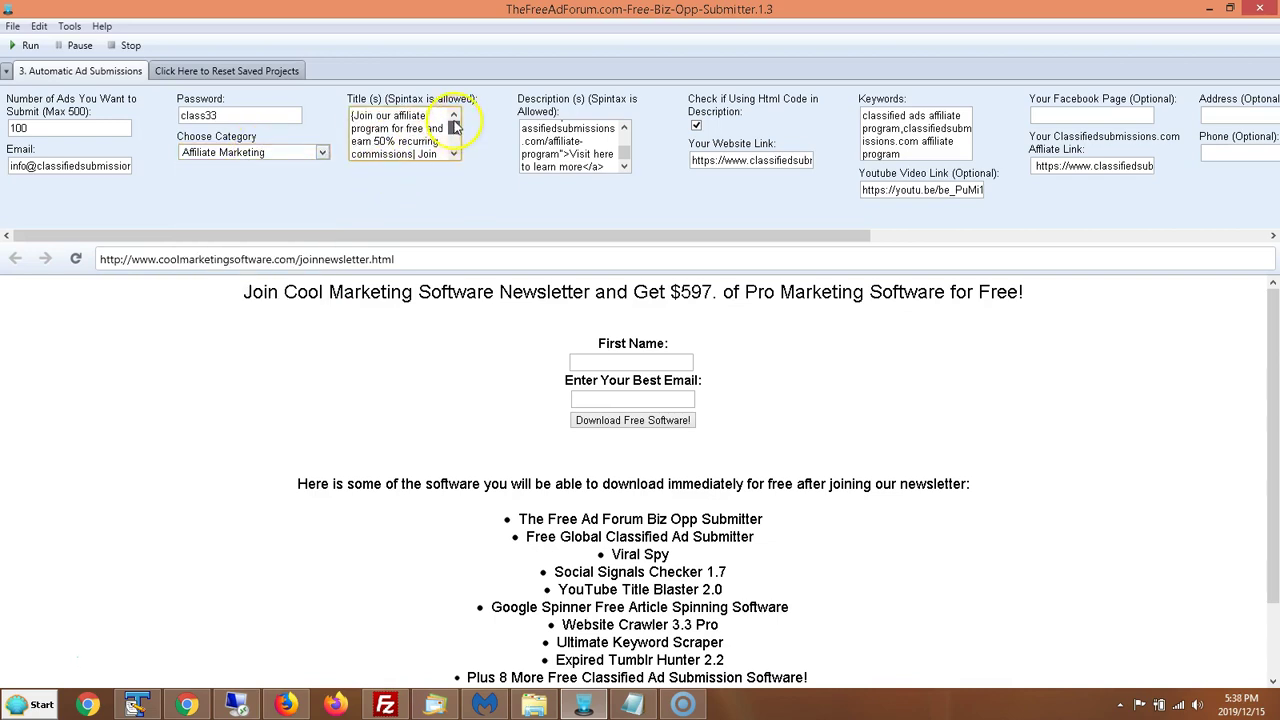
mouse_move(454, 130)
mouse_down()
mouse_move(451, 140)
mouse_move(443, 112)
mouse_up()
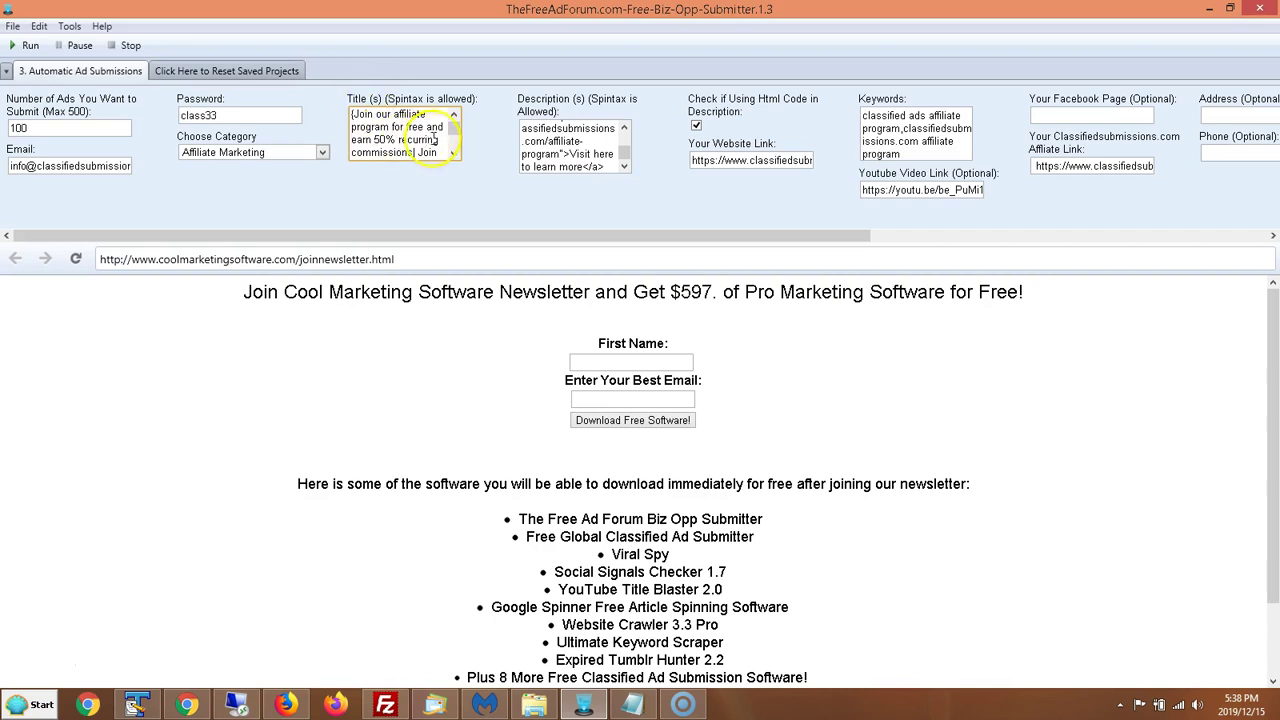
mouse_move(452, 129)
mouse_down()
mouse_move(460, 140)
mouse_move(455, 113)
mouse_up()
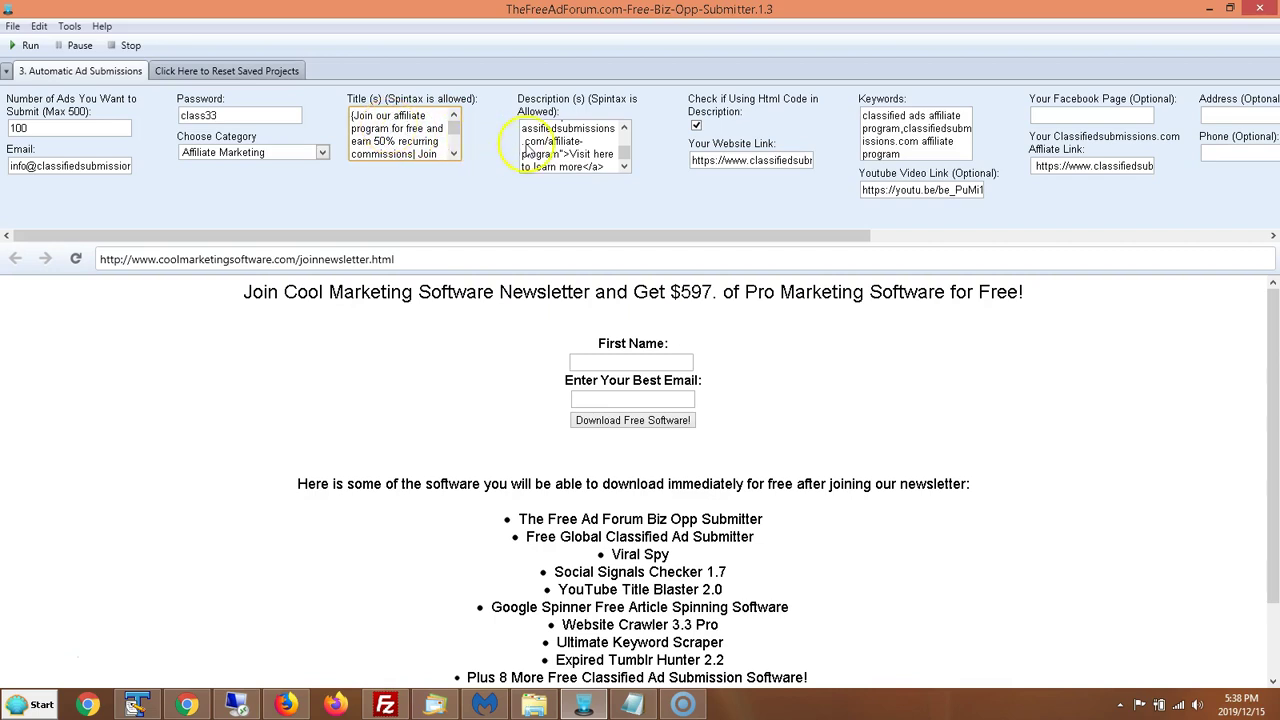
Read through the ad description from its opening text to the HTML link at the end.
drag(626, 150, 624, 137)
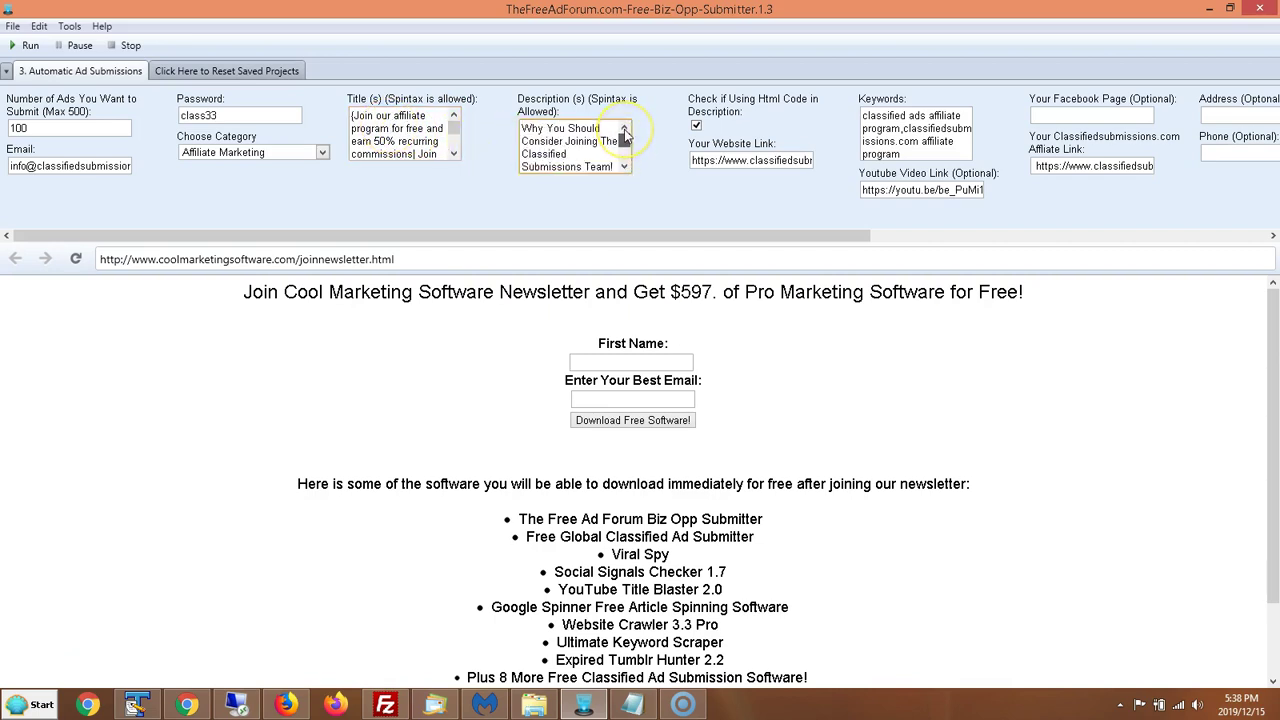
click(605, 131)
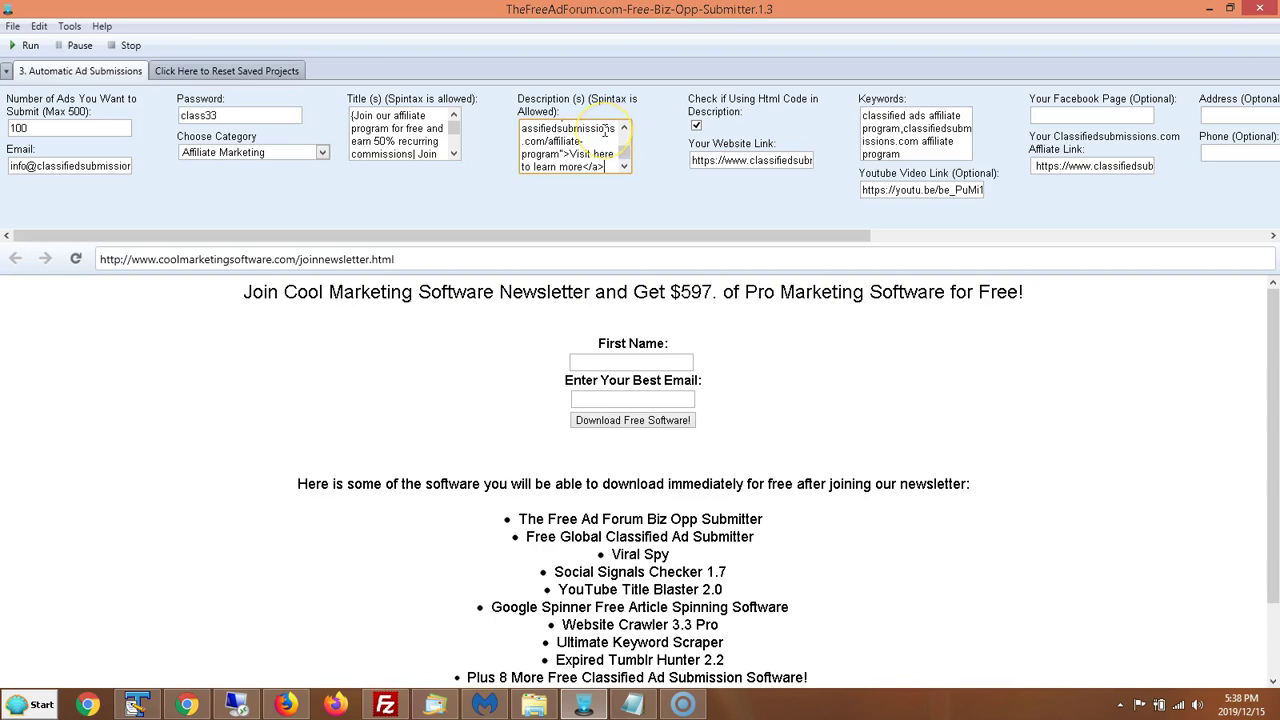
click(600, 132)
click(563, 152)
Review the submitter's website link and highlight the "Please visit our website" line in a posted ad in Chrome.
click(694, 162)
drag(694, 162, 549, 150)
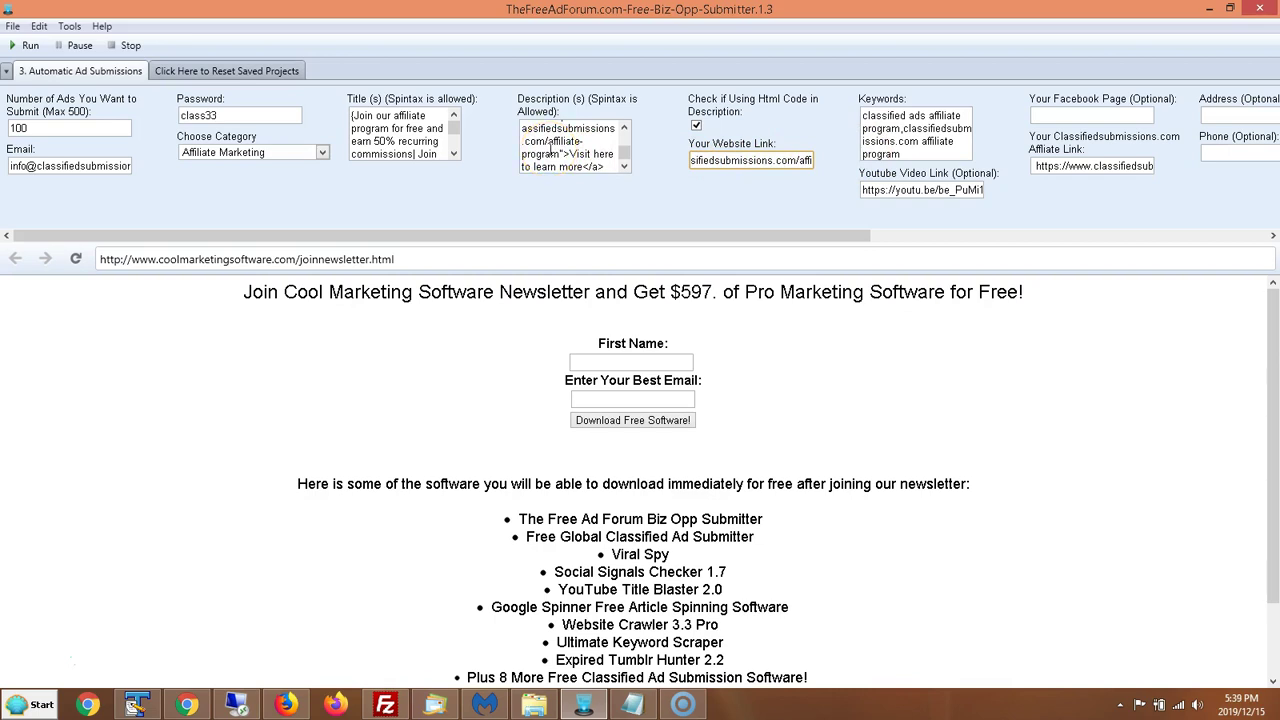
click(704, 160)
click(688, 162)
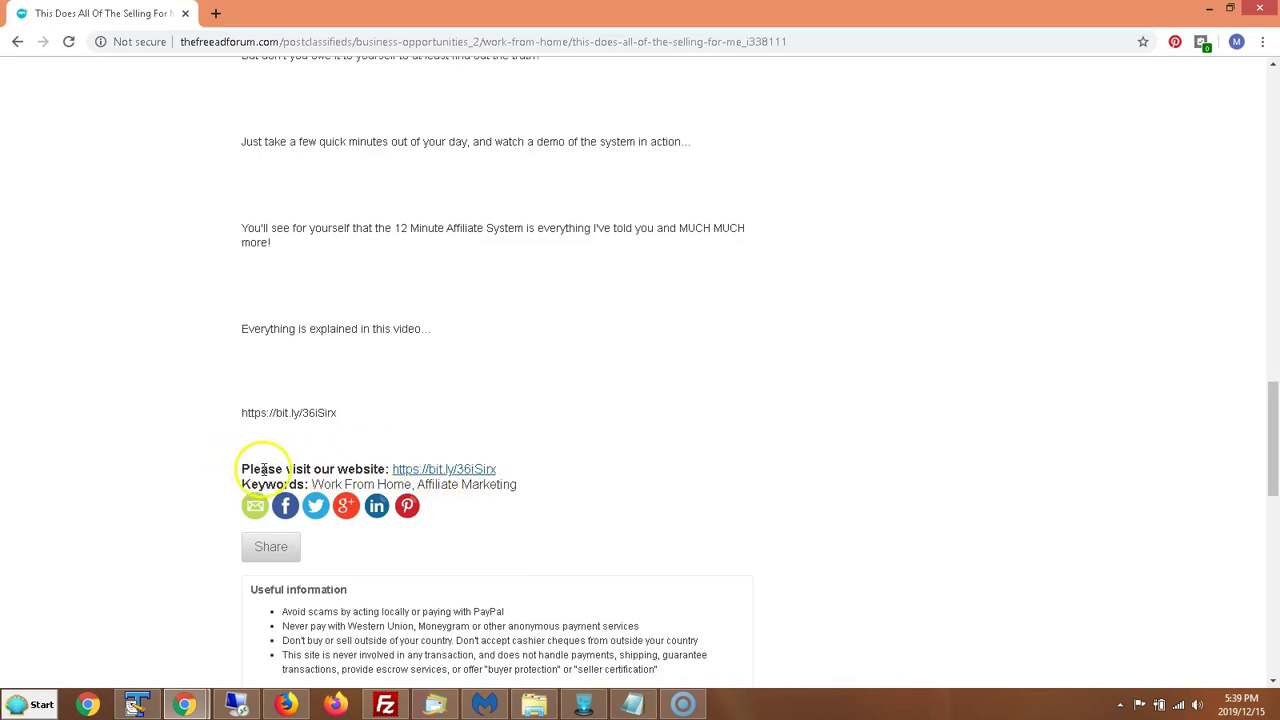
drag(243, 469, 410, 480)
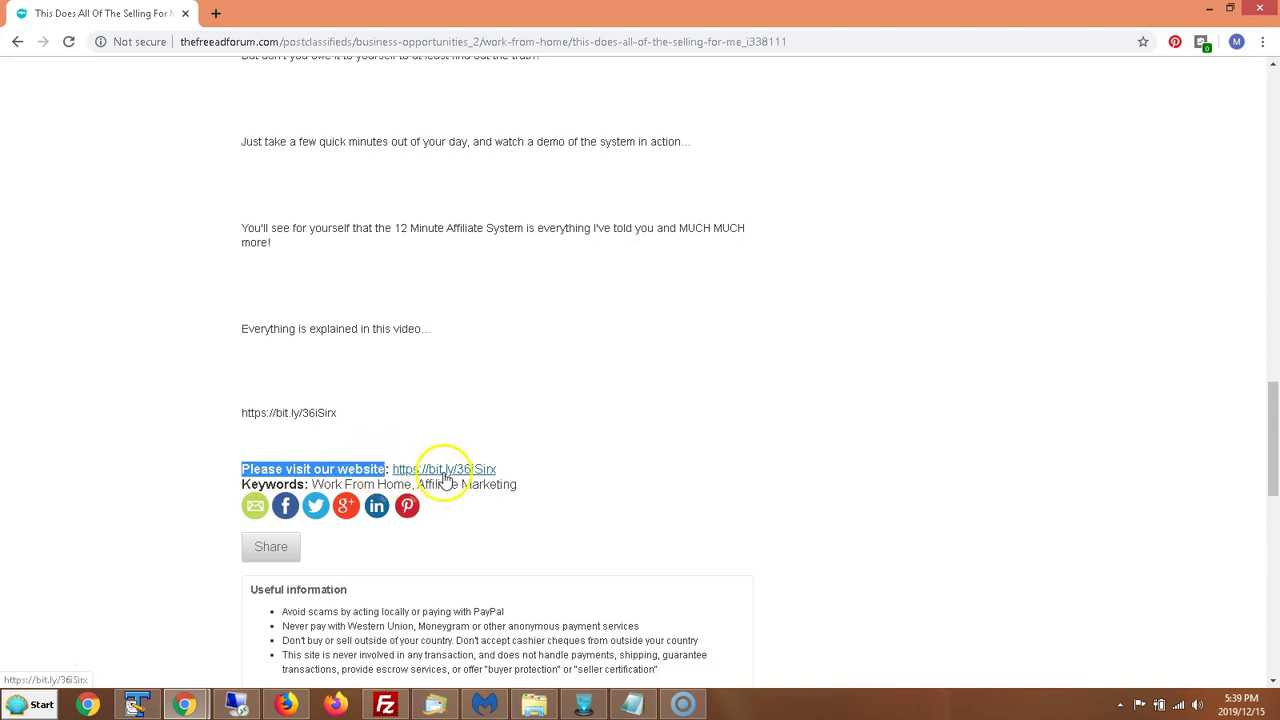
click(452, 477)
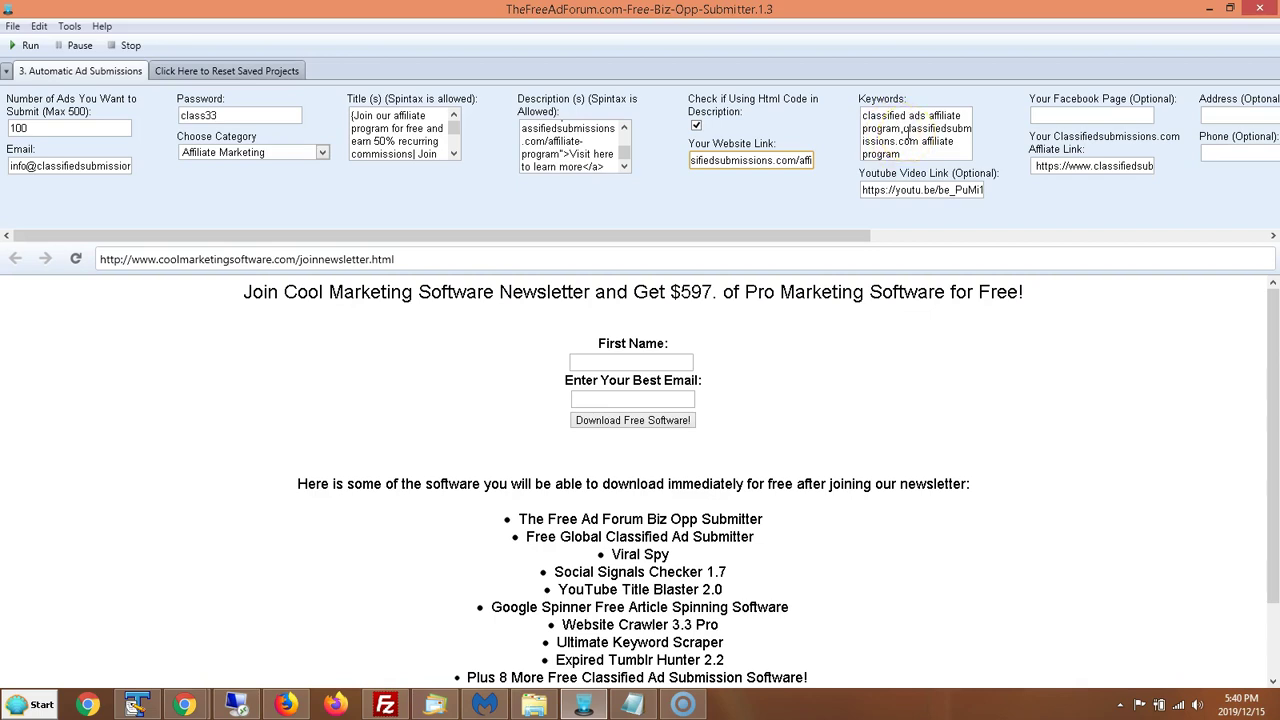
Switch to YouTube in Chrome and copy the share link of the "Download $597 of Free Pro Marketing Software" video.
drag(846, 235, 967, 220)
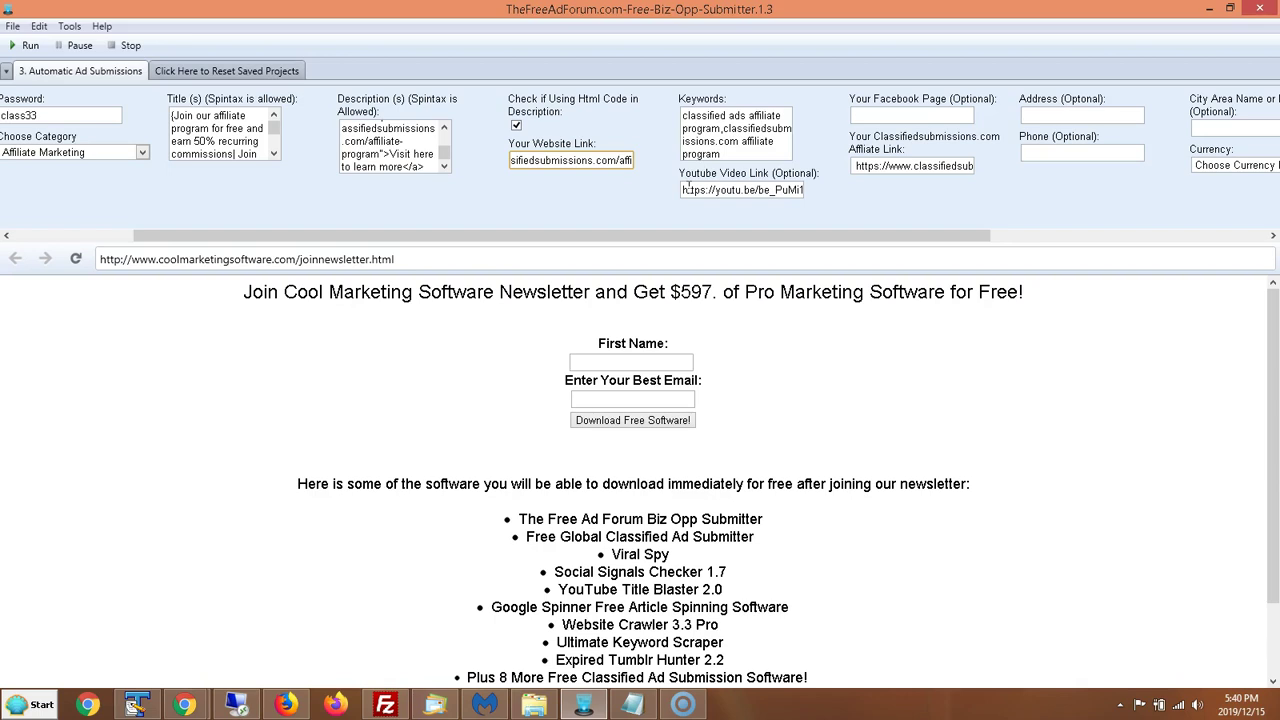
click(181, 147)
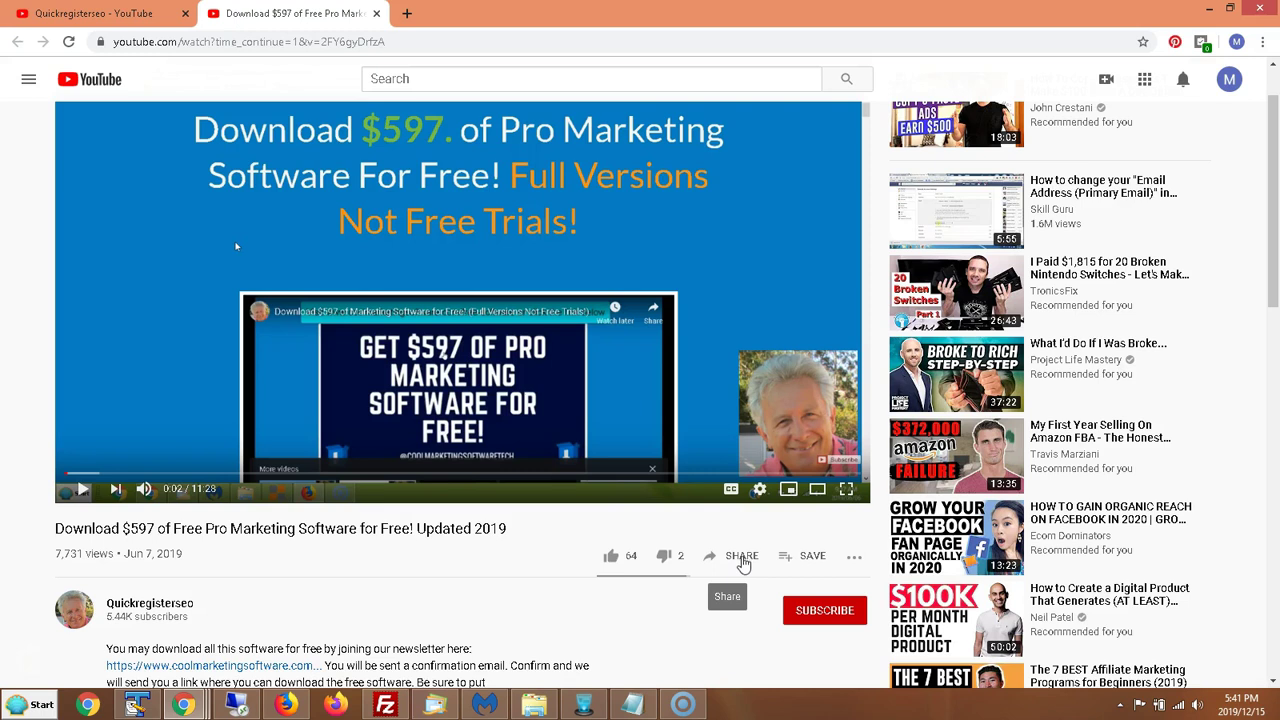
click(741, 560)
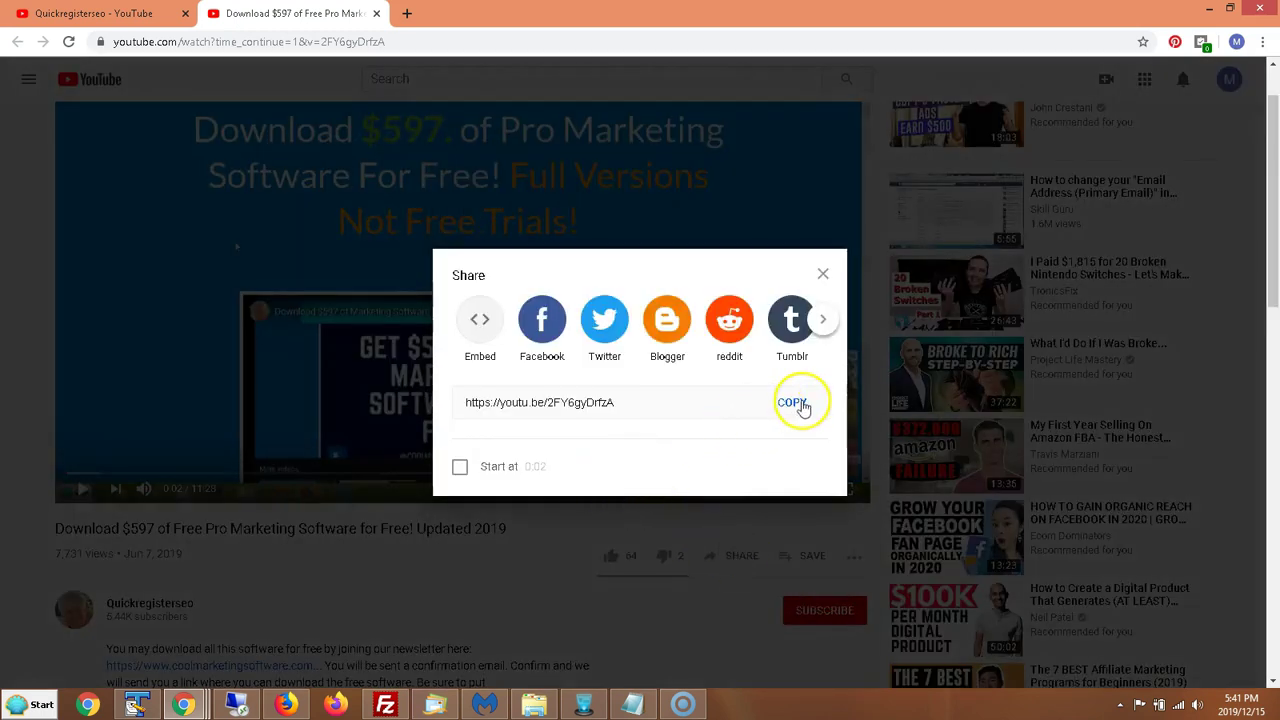
click(795, 403)
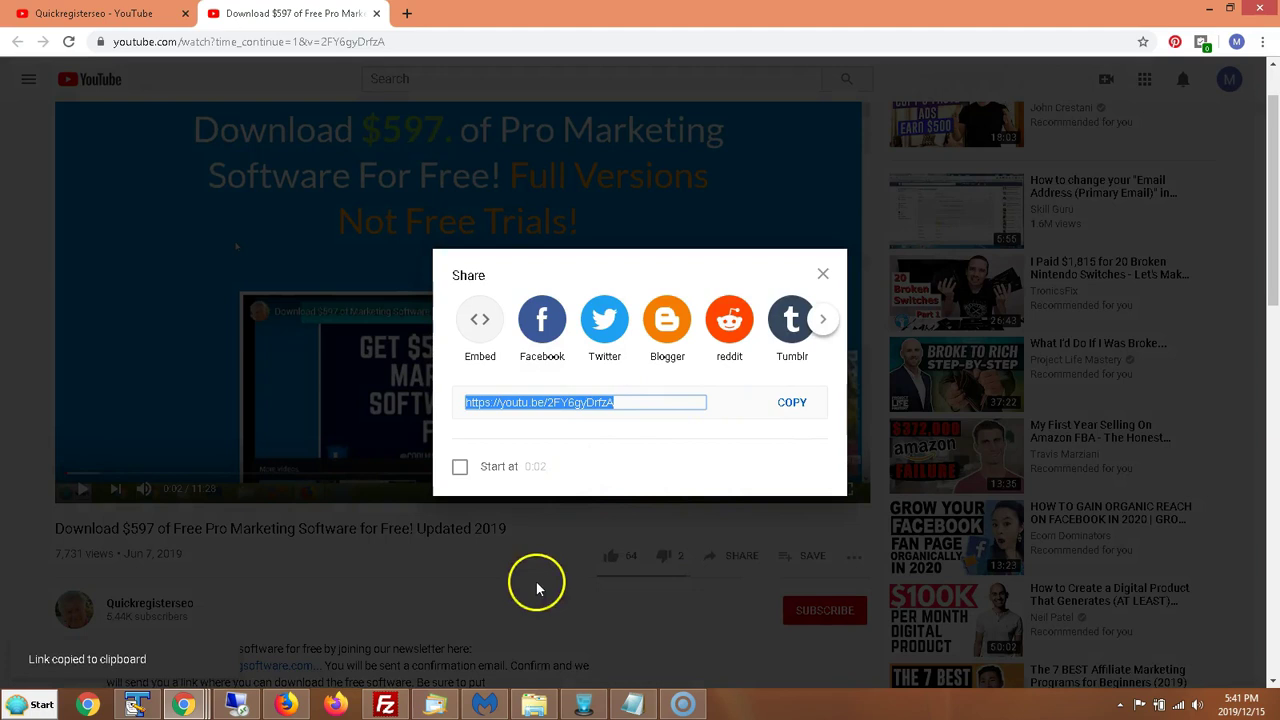
Switch back to the submitter and select the whole link in the YouTube video link field.
click(584, 705)
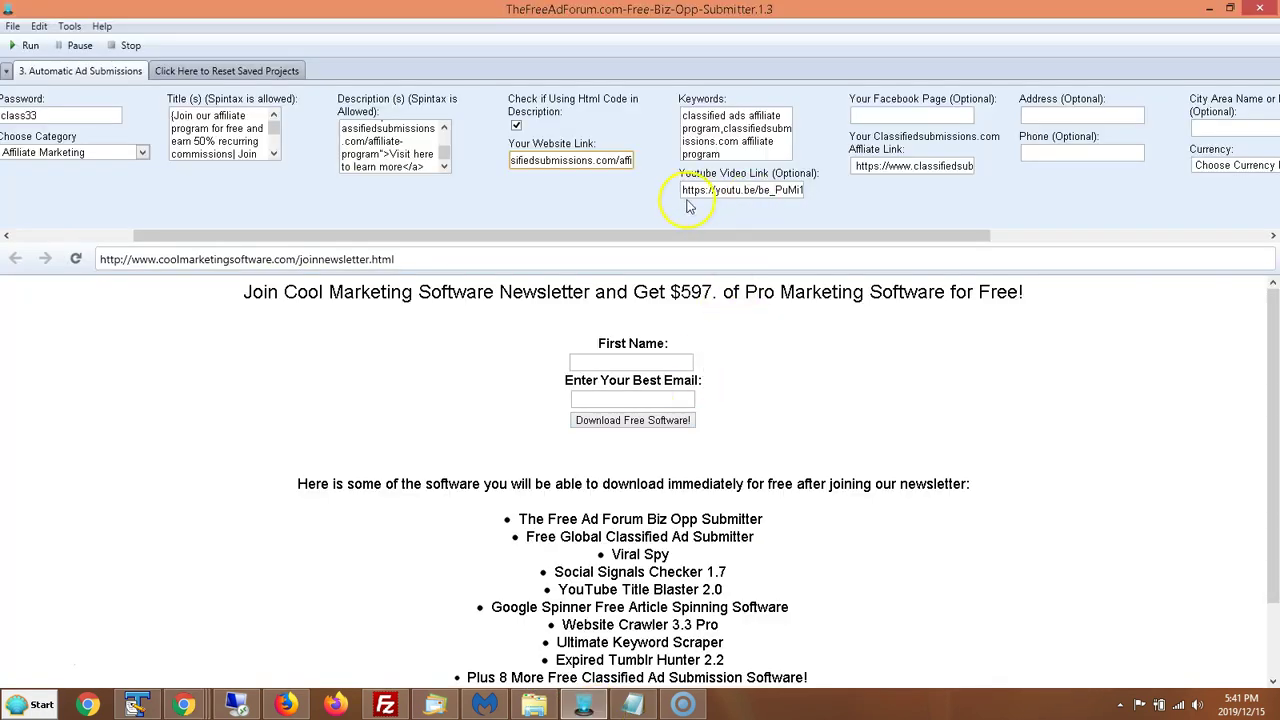
drag(683, 190, 841, 183)
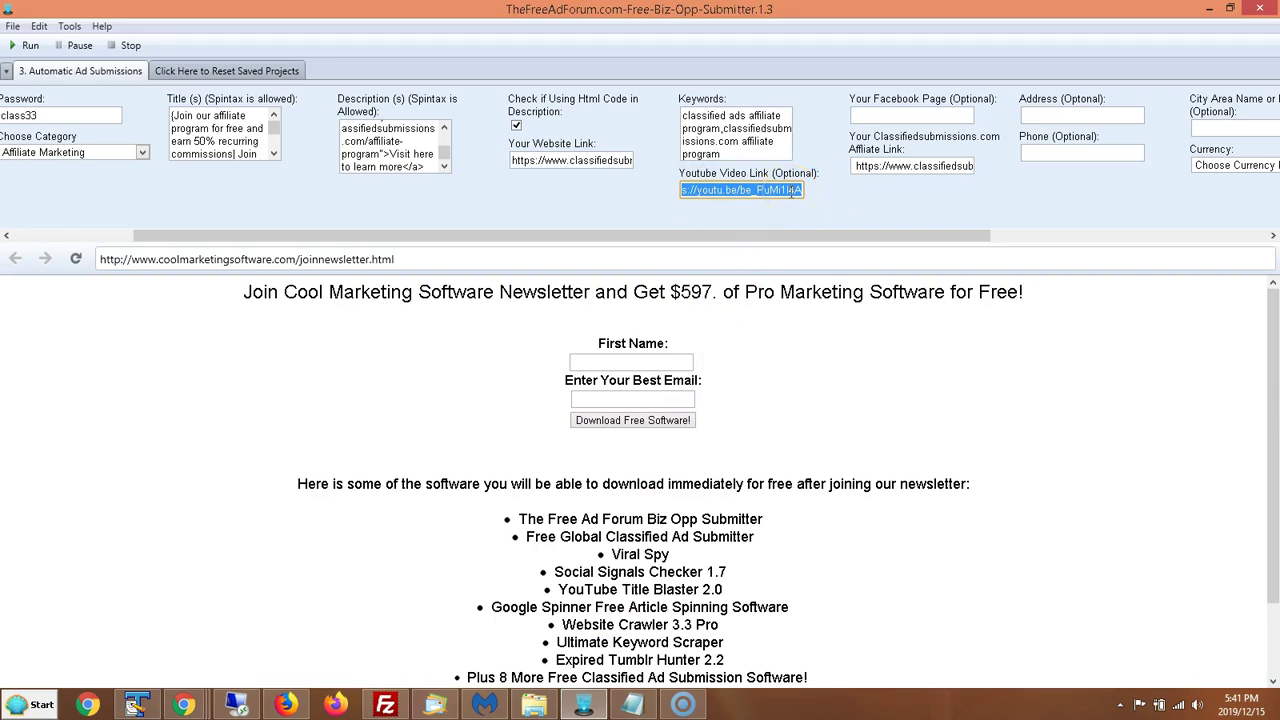
right_click(738, 190)
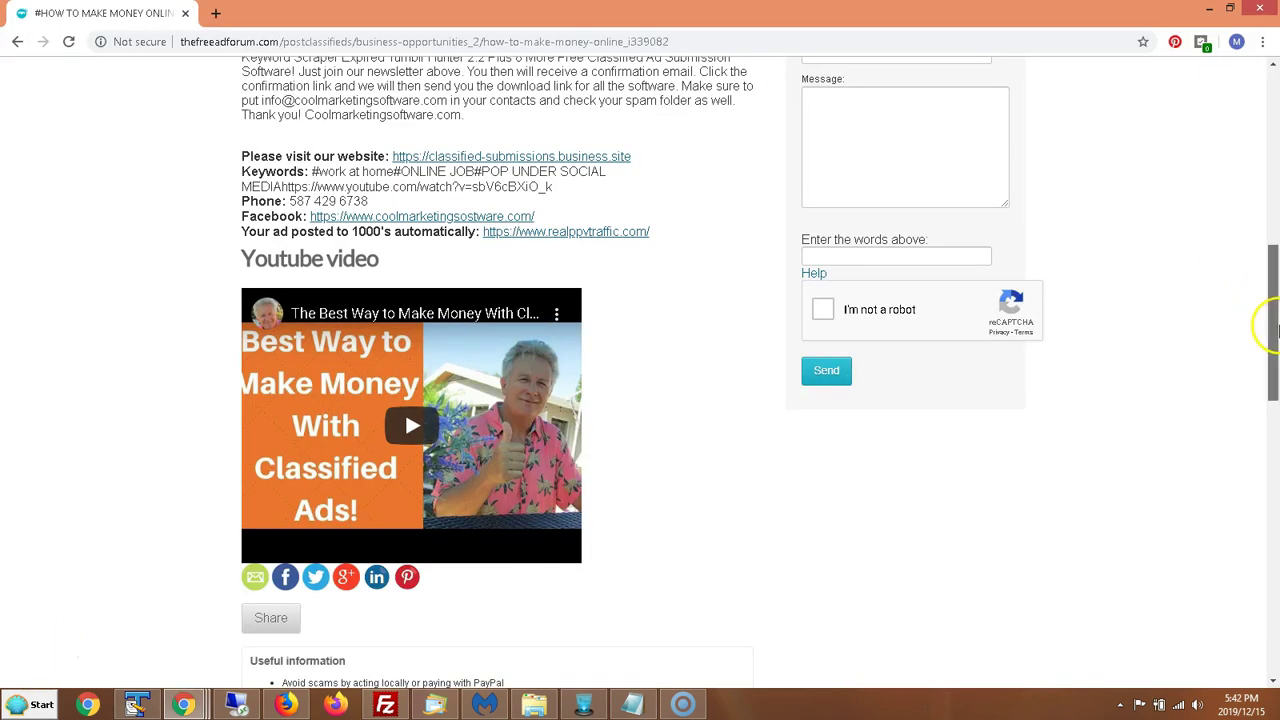
Examine the embedded YouTube video and contact links in the posted ad in Chrome, and return to the submitter.
mouse_move(1270, 323)
mouse_down()
mouse_move(1276, 222)
mouse_move(1269, 337)
mouse_up()
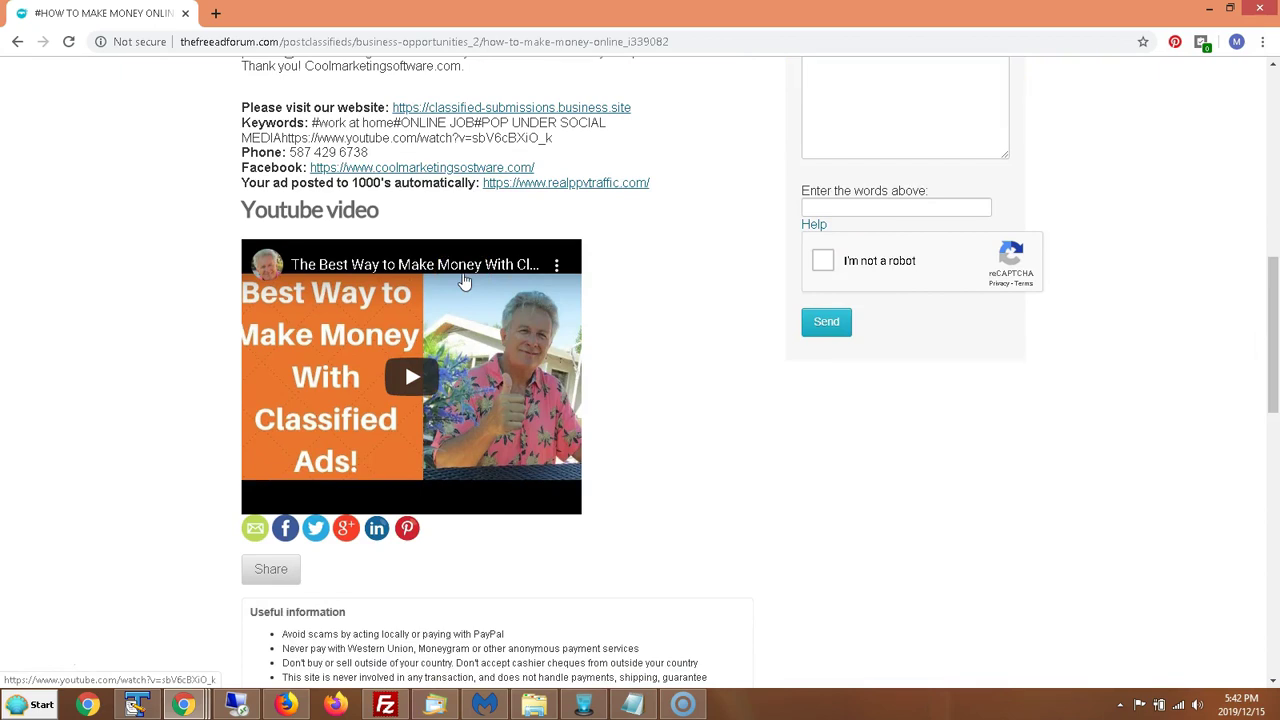
click(584, 705)
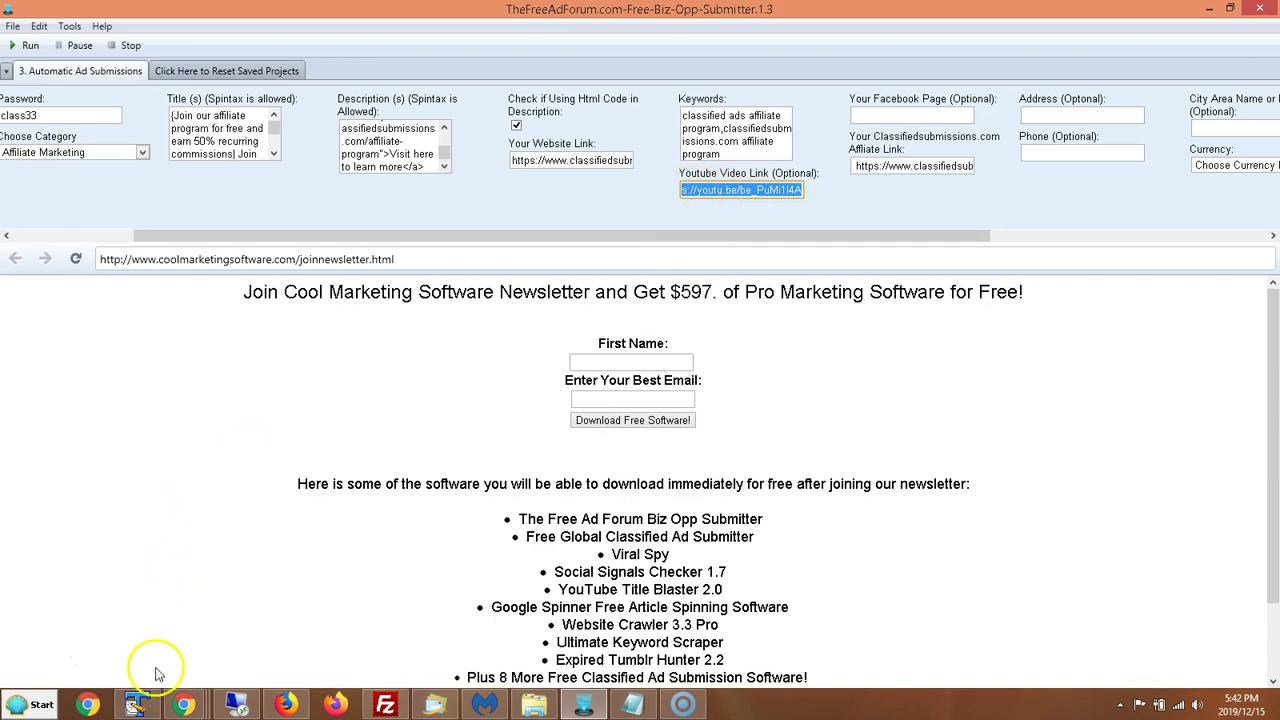
mouse_move(184, 705)
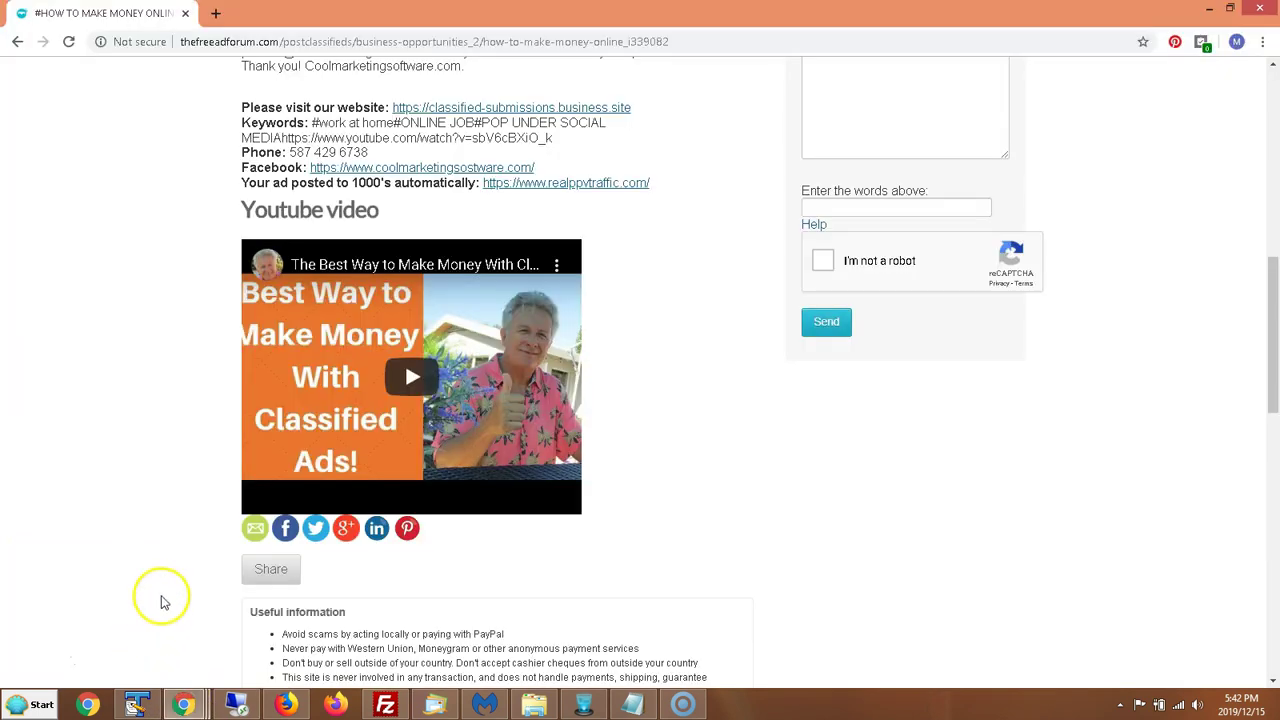
click(130, 645)
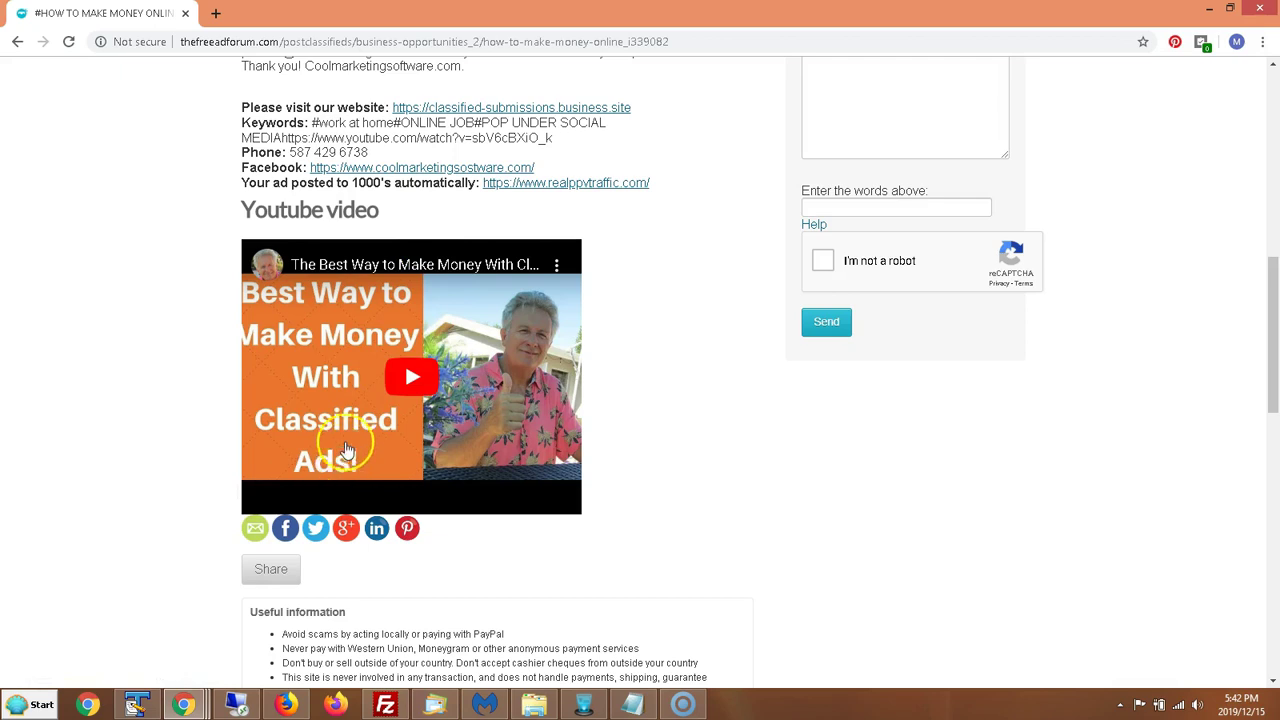
click(584, 705)
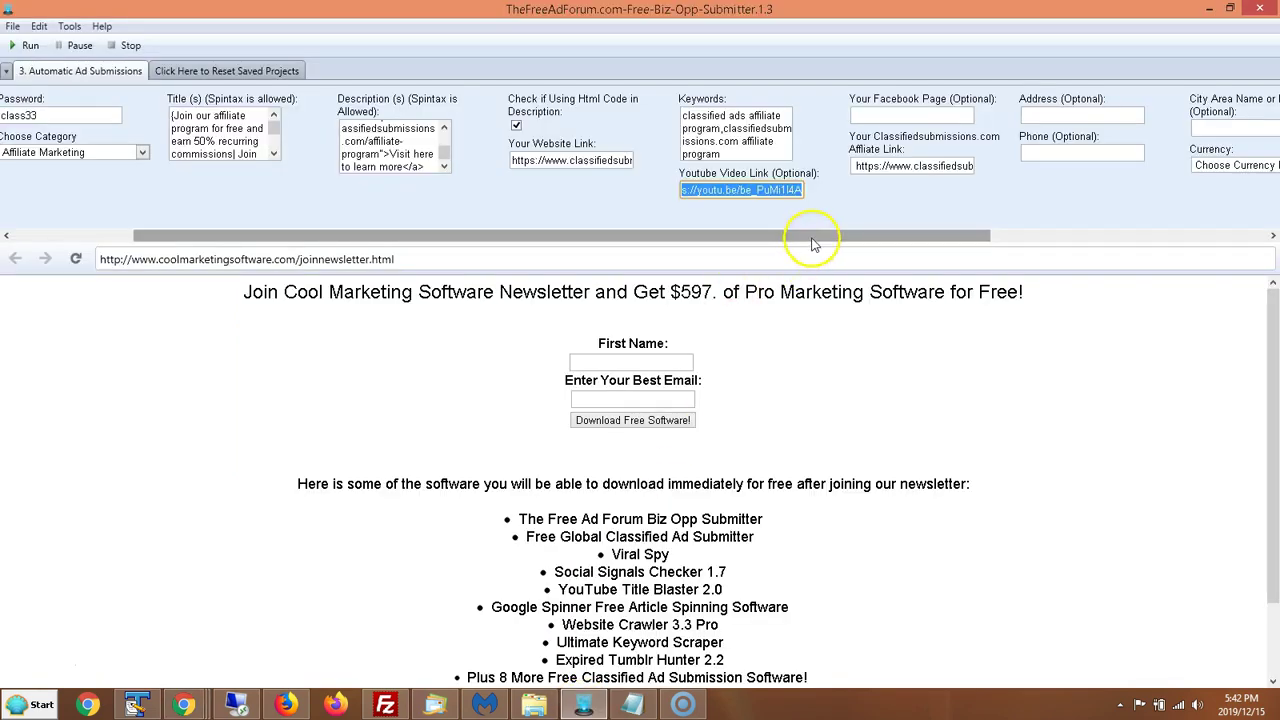
Remove the leading space from the Classifiedsubmissions.com affiliate link and select the whole link.
scroll(898, 236, right, 3)
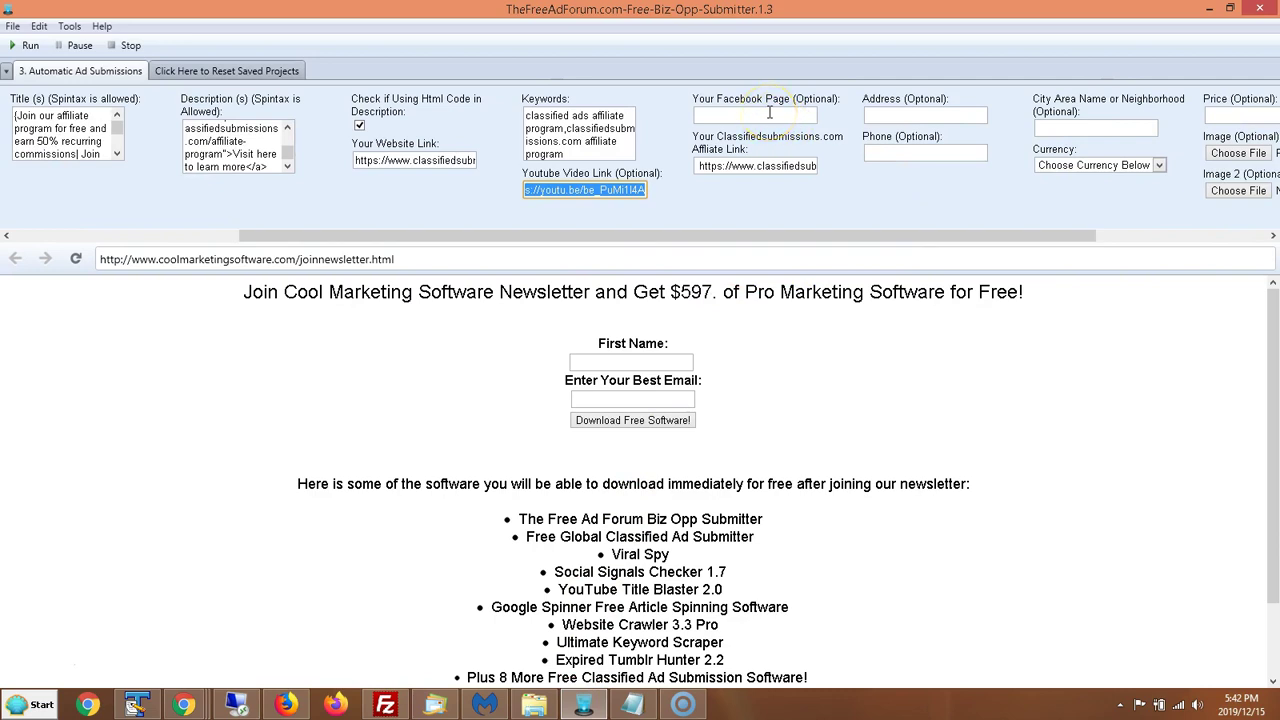
click(701, 166)
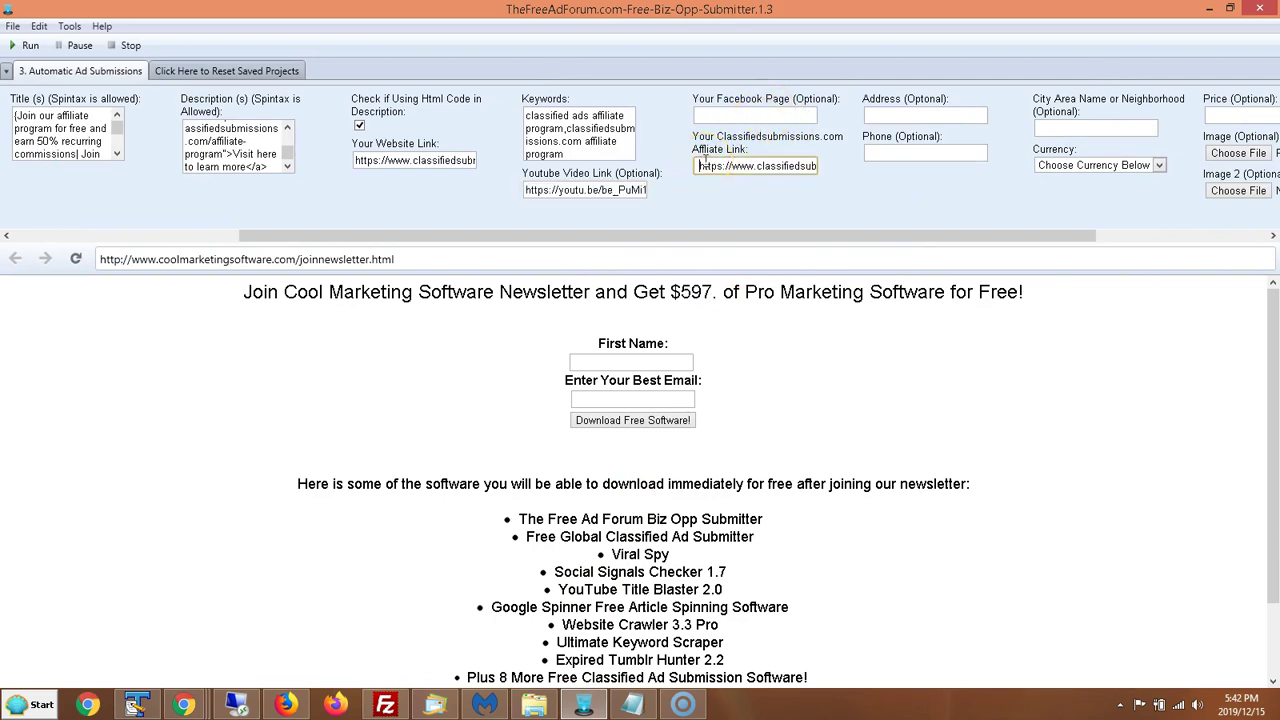
click(872, 178)
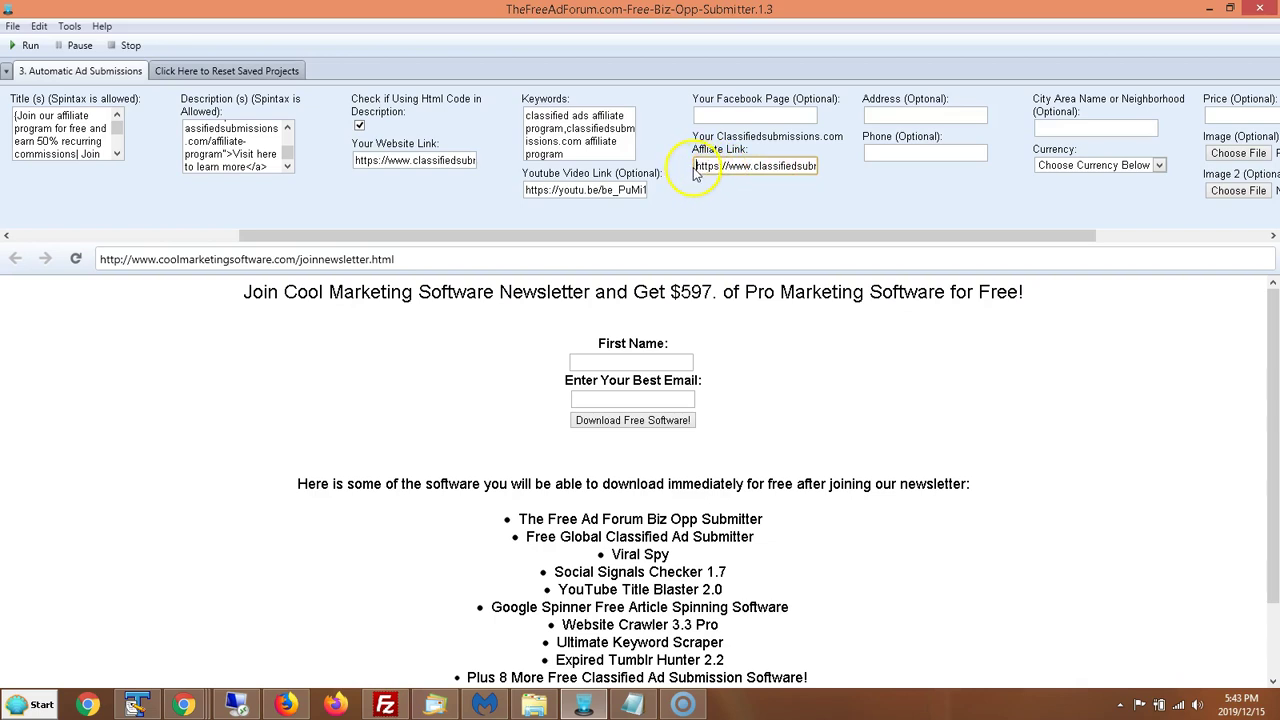
drag(698, 165, 858, 165)
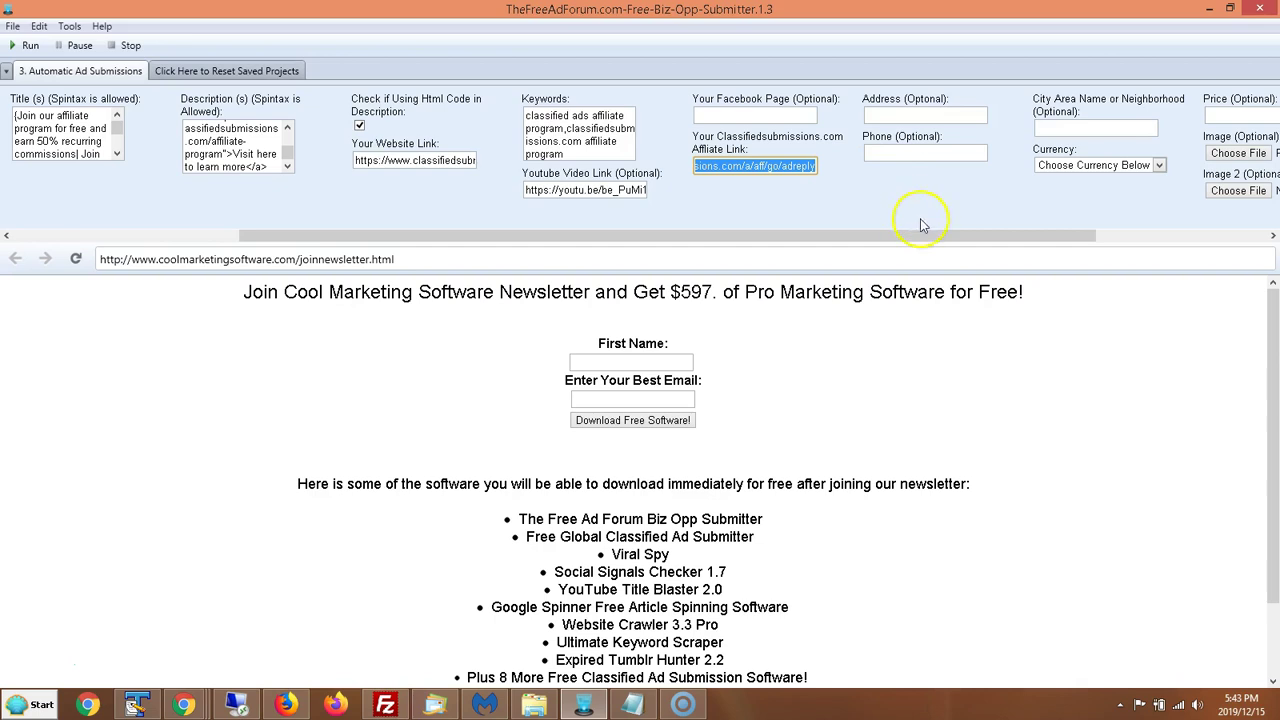
Review the submitter's remaining optional address, phone, city, currency, price and image fields, including the available currency choices.
drag(922, 240, 1036, 232)
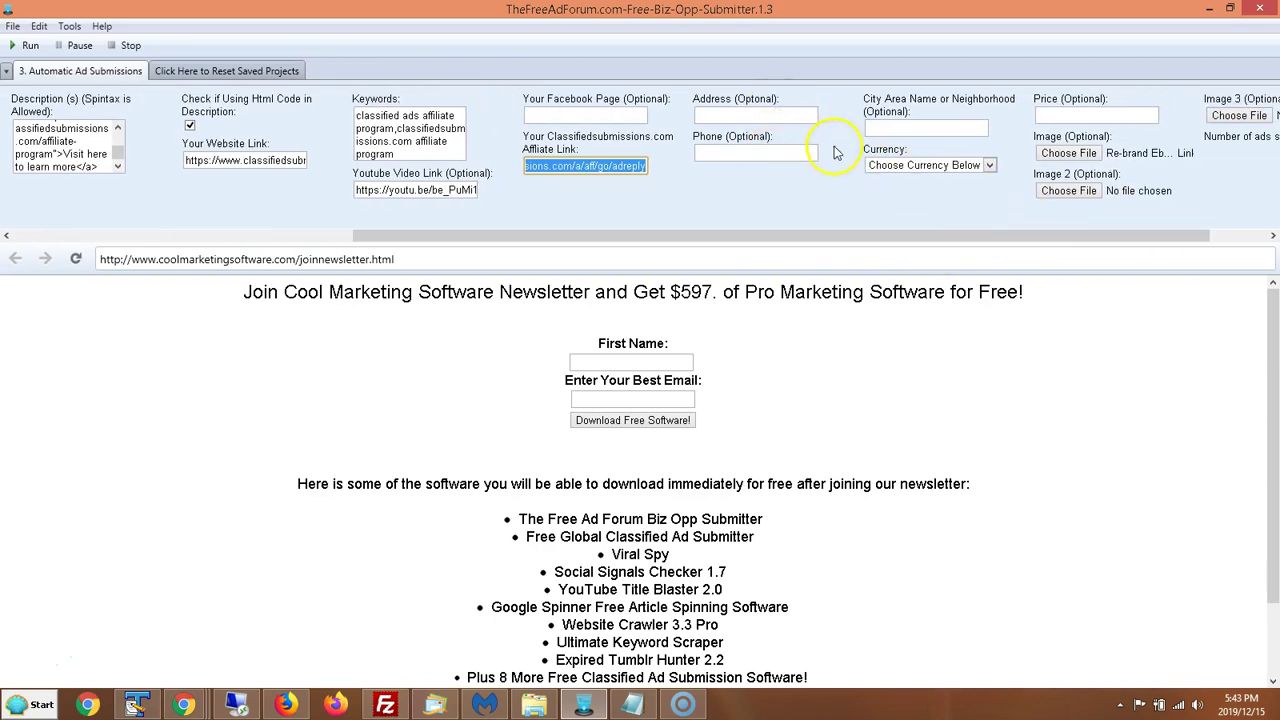
click(990, 168)
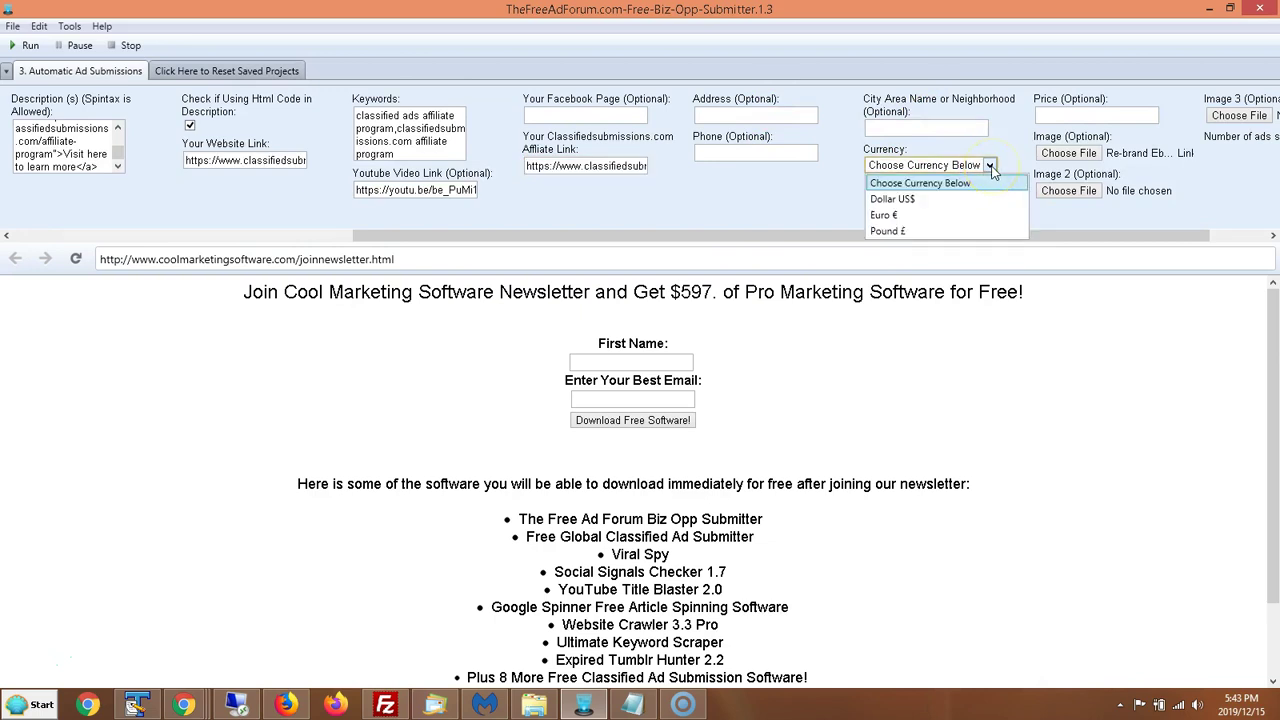
click(927, 148)
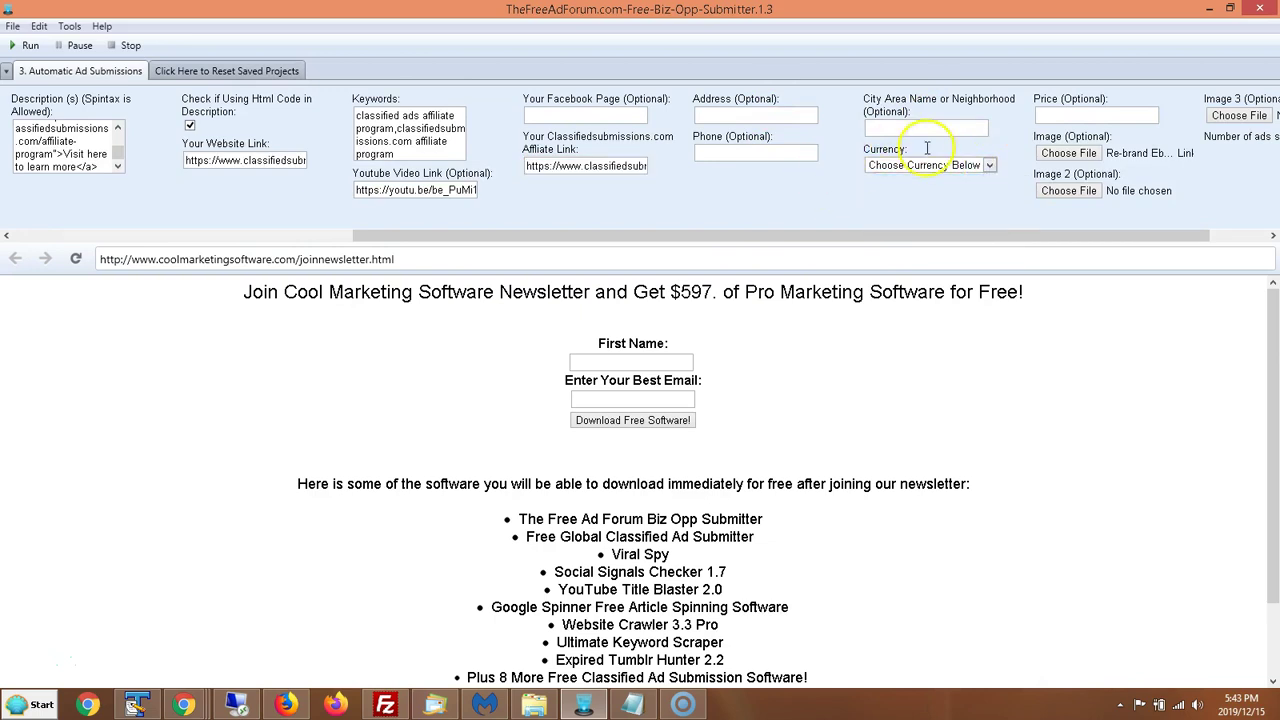
drag(1057, 235, 1120, 230)
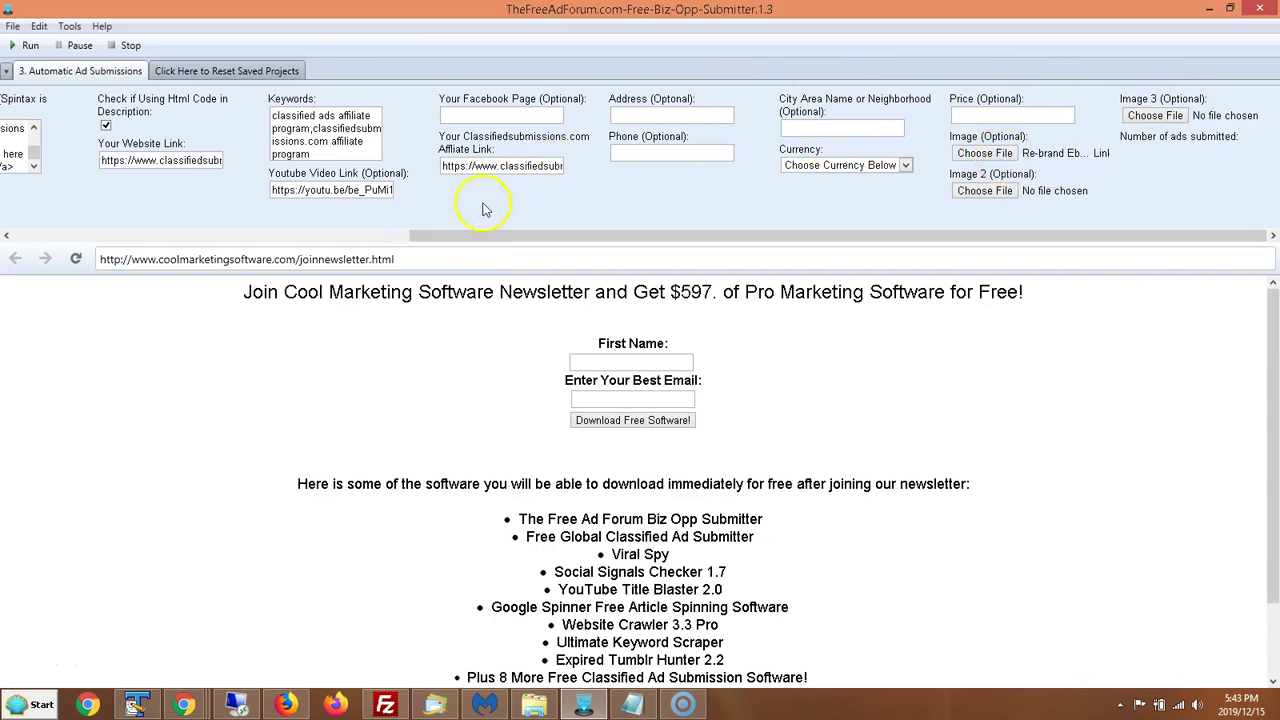
drag(466, 234, 104, 227)
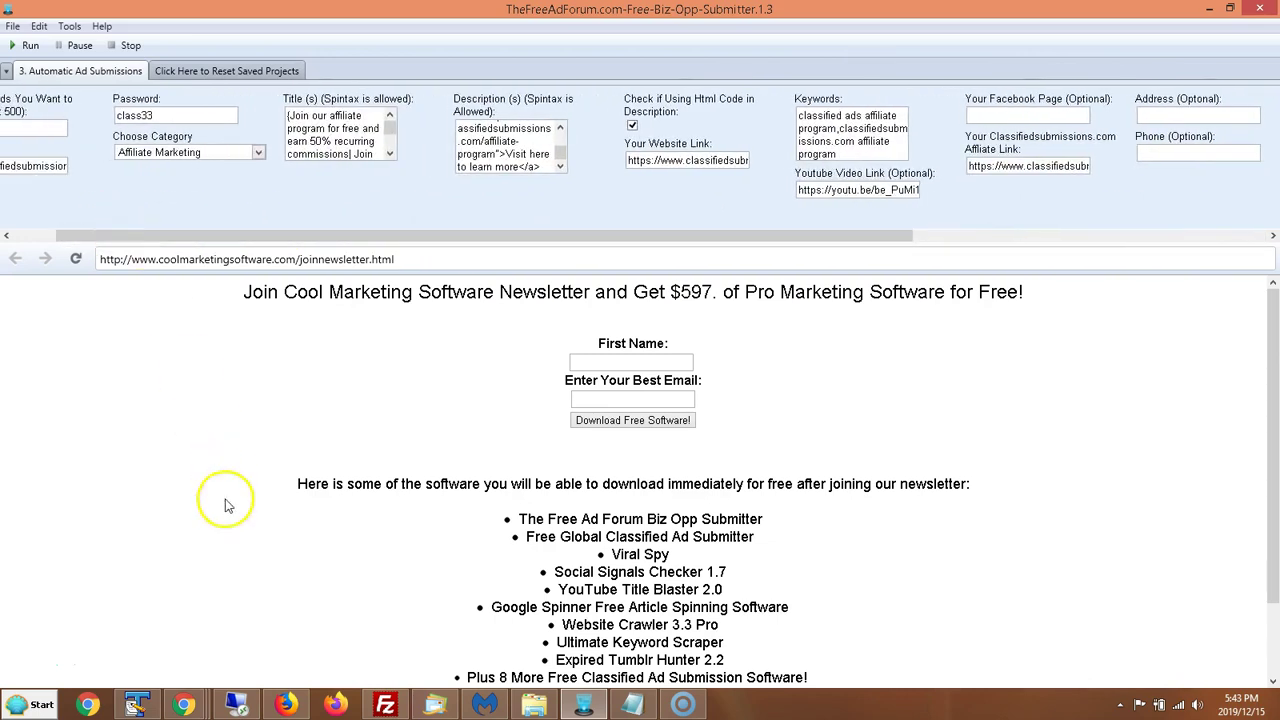
Switch to the posted ad in Chrome, go back to The Free Ad Forum's listings page and look through the recent listings.
click(185, 703)
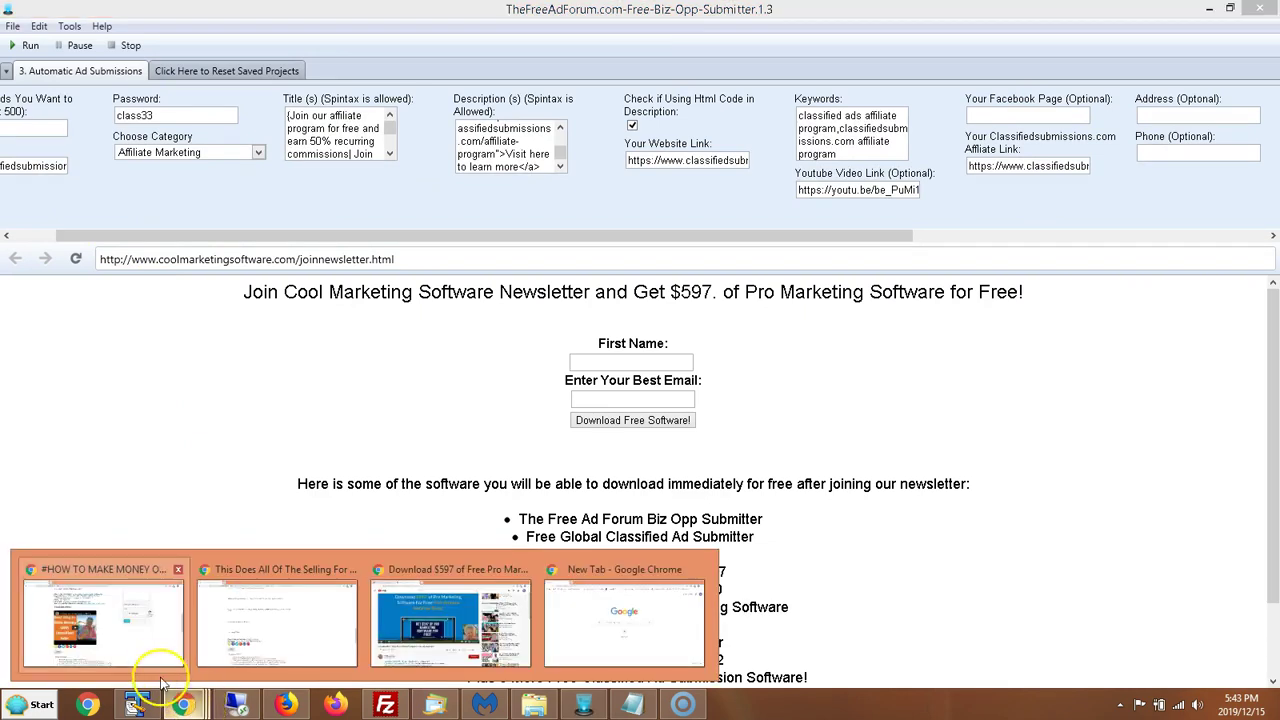
click(125, 625)
click(18, 42)
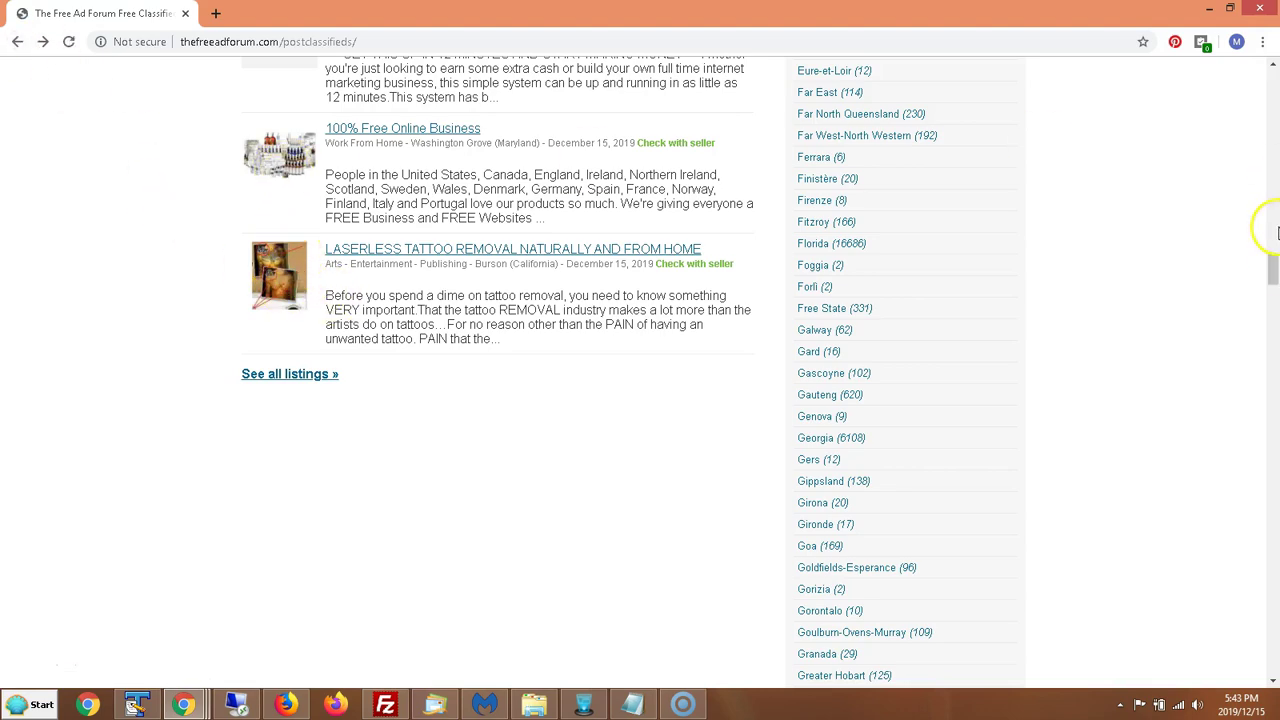
click(1274, 240)
drag(1274, 240, 1274, 215)
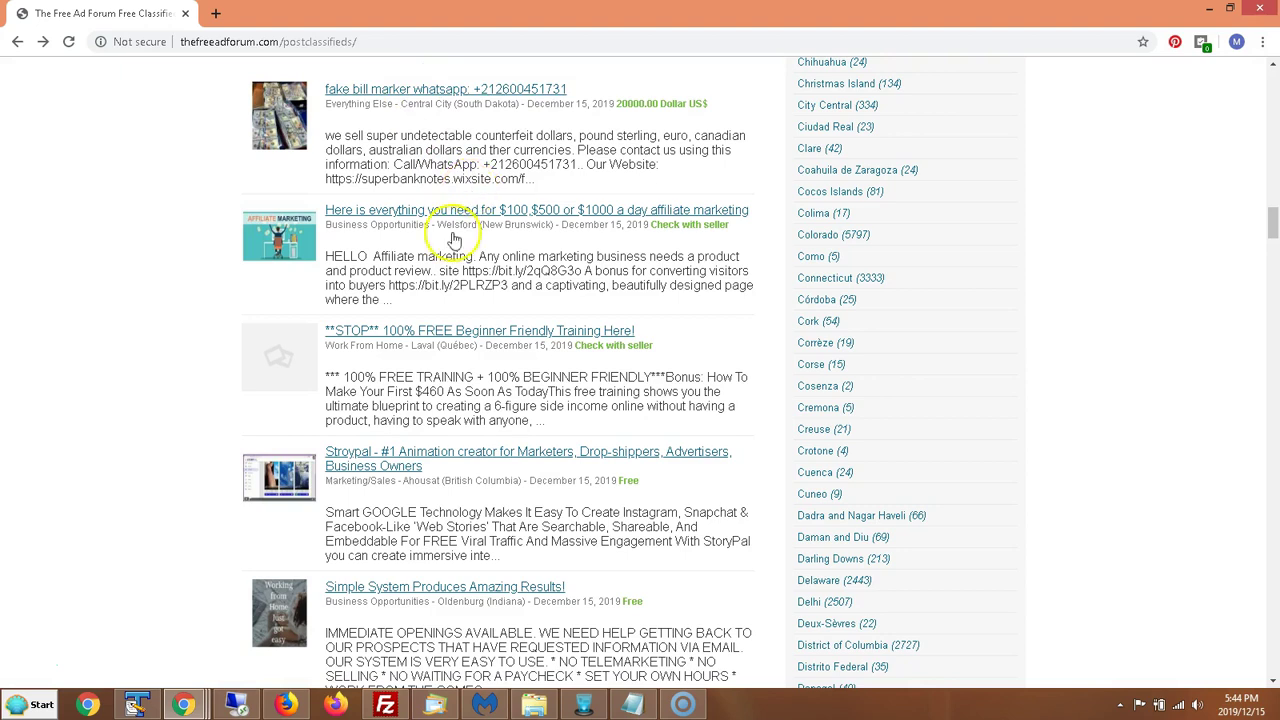
Switch back to the Free Biz Opp Submitter, run the automatic ad submissions and inspect the listing form being filled in.
click(584, 704)
drag(855, 230, 1180, 231)
drag(1212, 228, 334, 237)
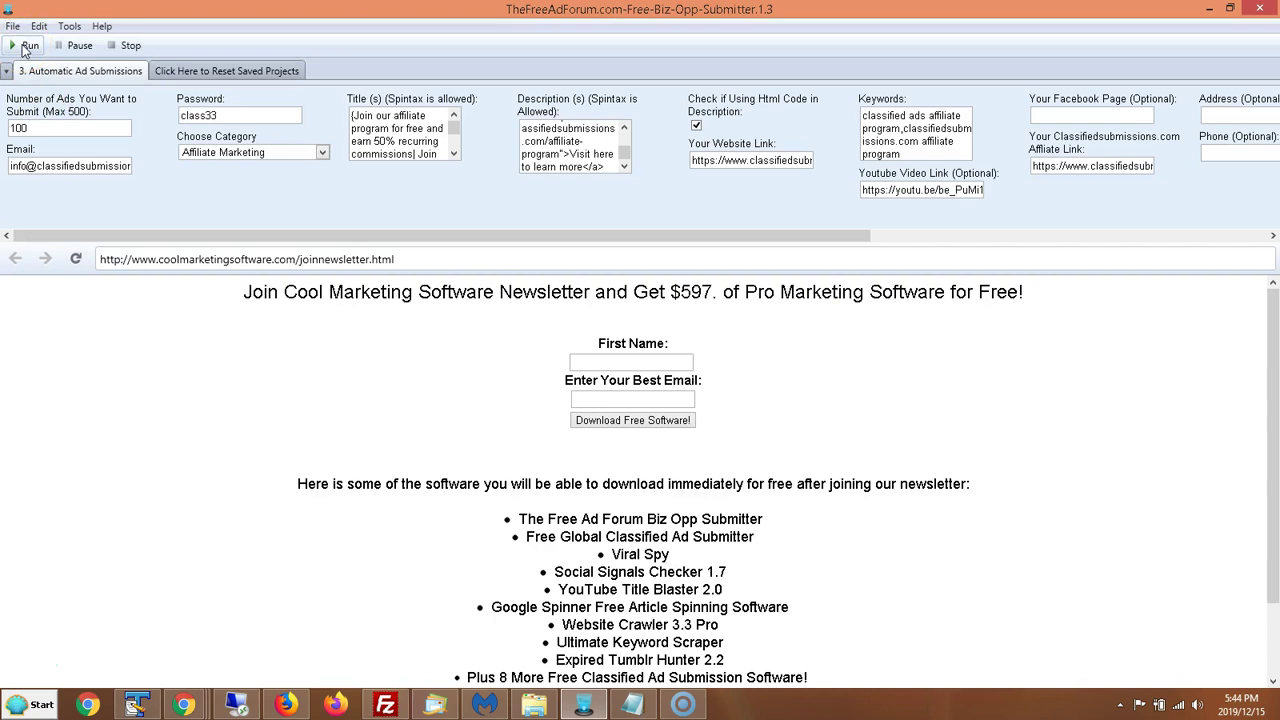
click(37, 51)
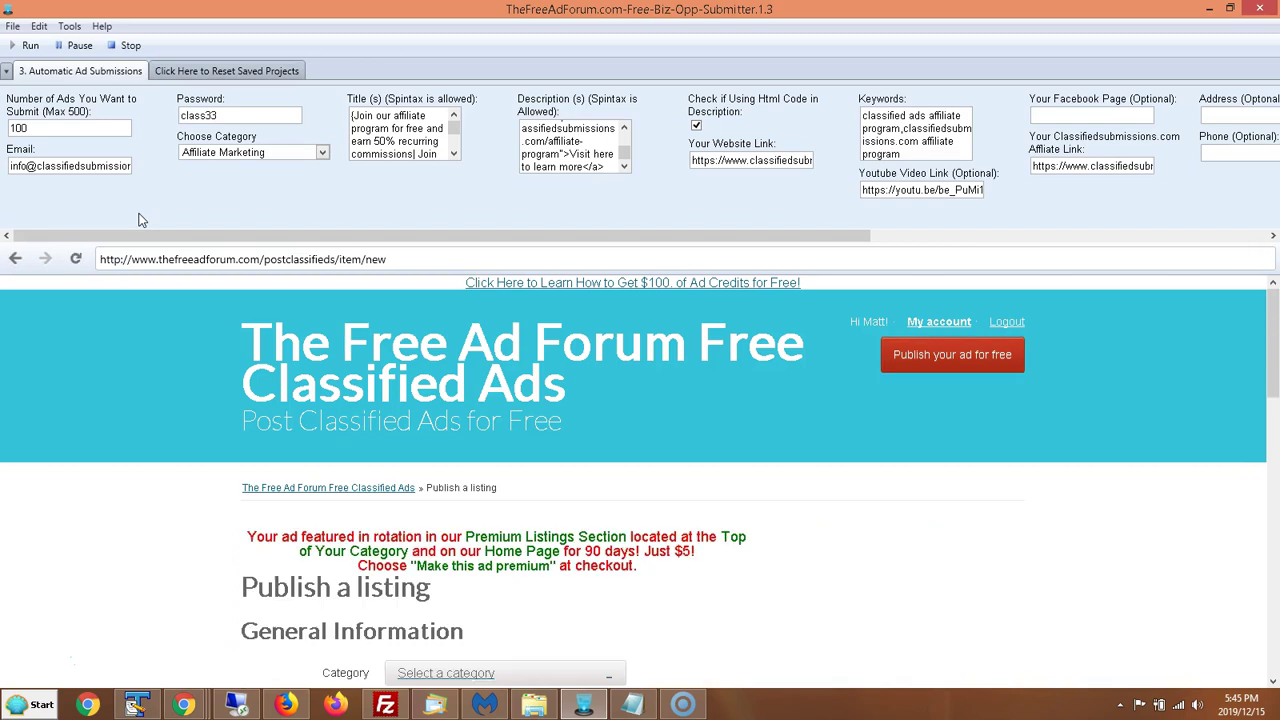
drag(1270, 313, 1273, 398)
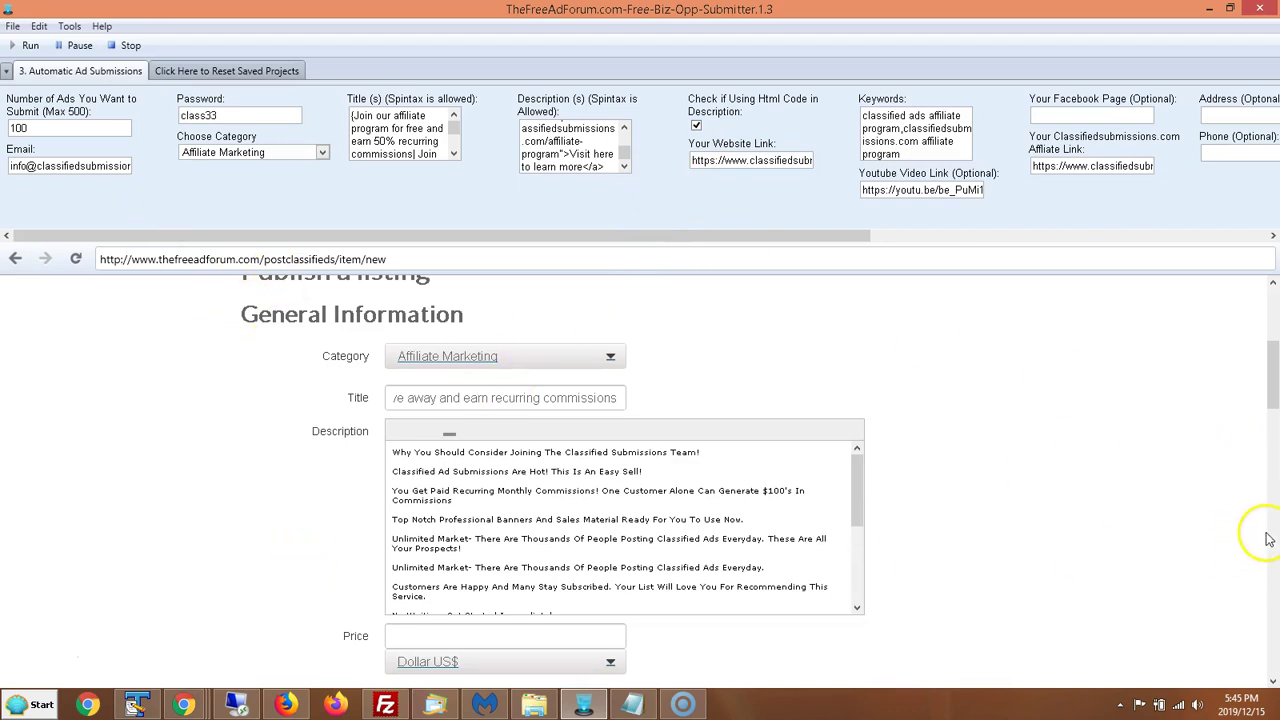
drag(1272, 382, 1275, 432)
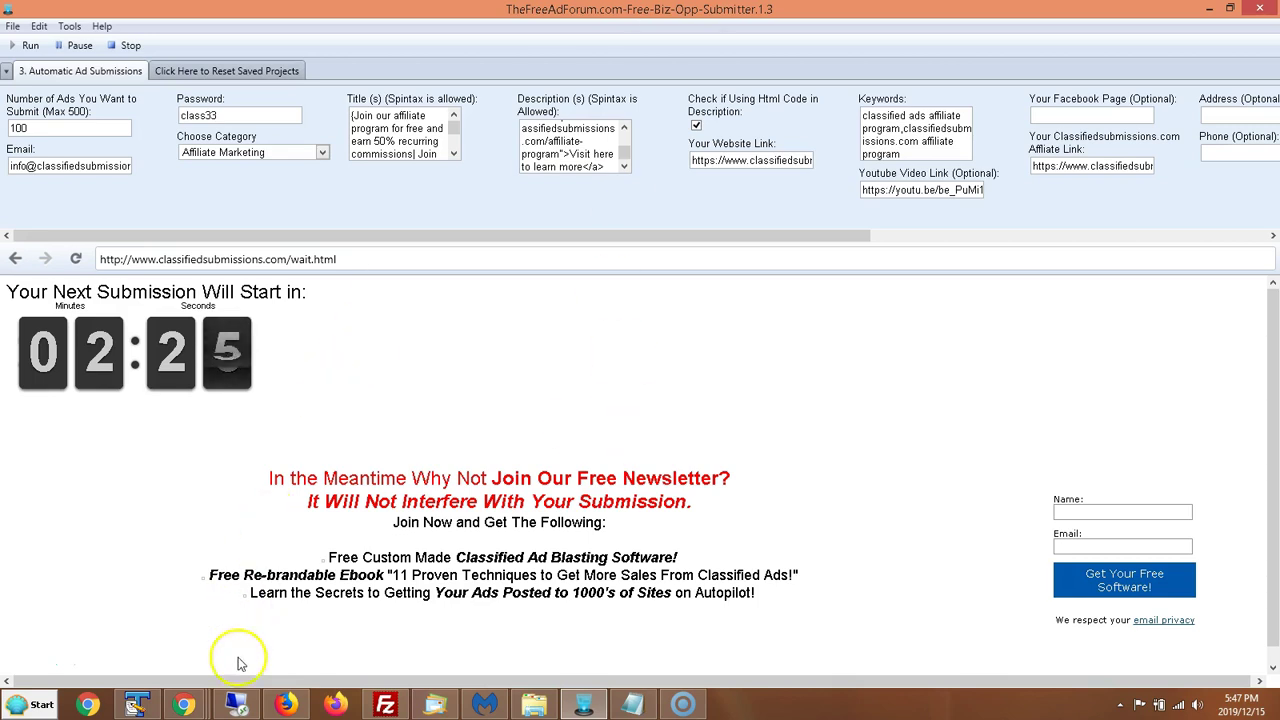
Connect to the recent remote computer 173.249.29.84 through Remote Desktop Connection to view its submitter.
right_click(238, 708)
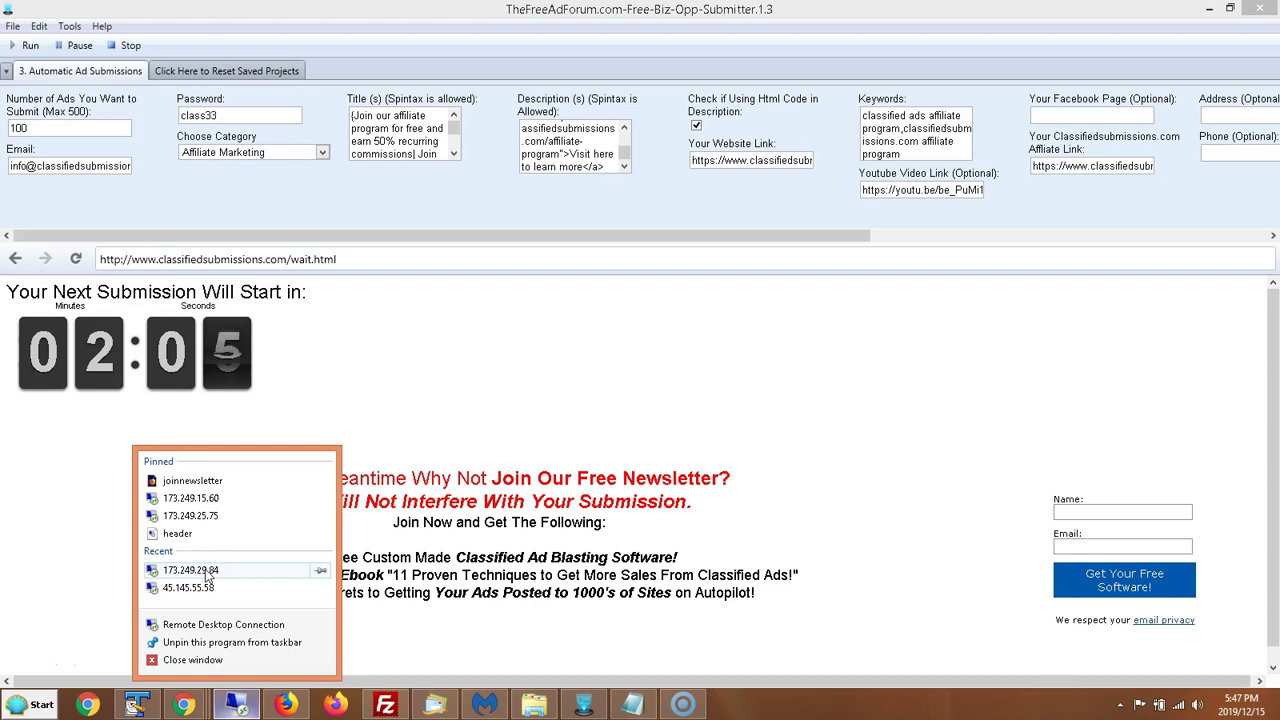
click(206, 575)
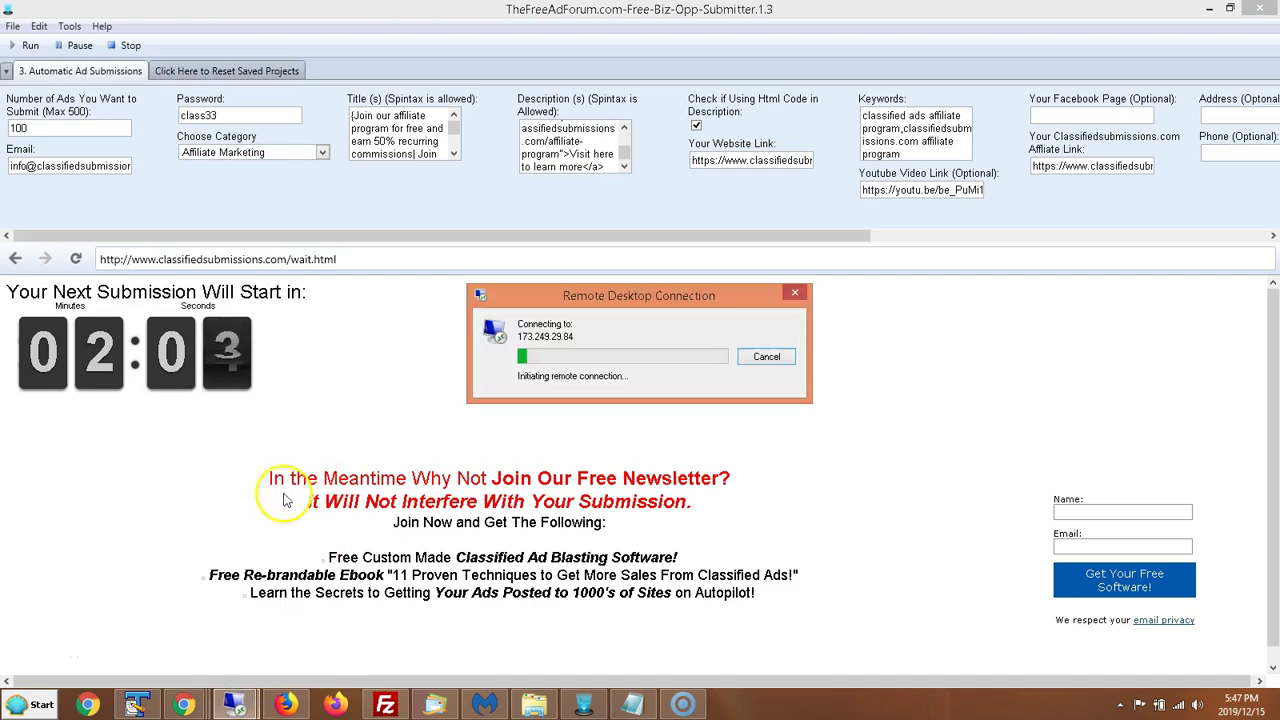
click(689, 481)
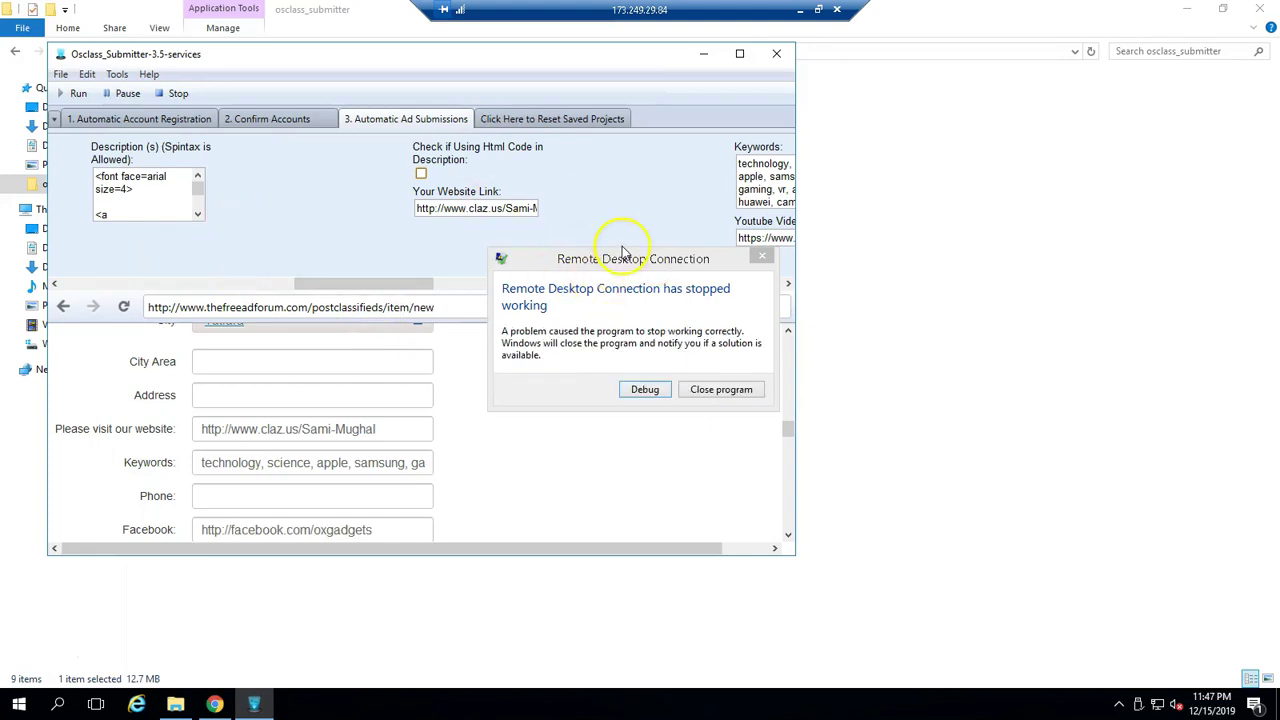
Disconnect the remote session, close the crashed Remote Desktop Connection program and return to the Free Biz Opp Submitter.
click(720, 389)
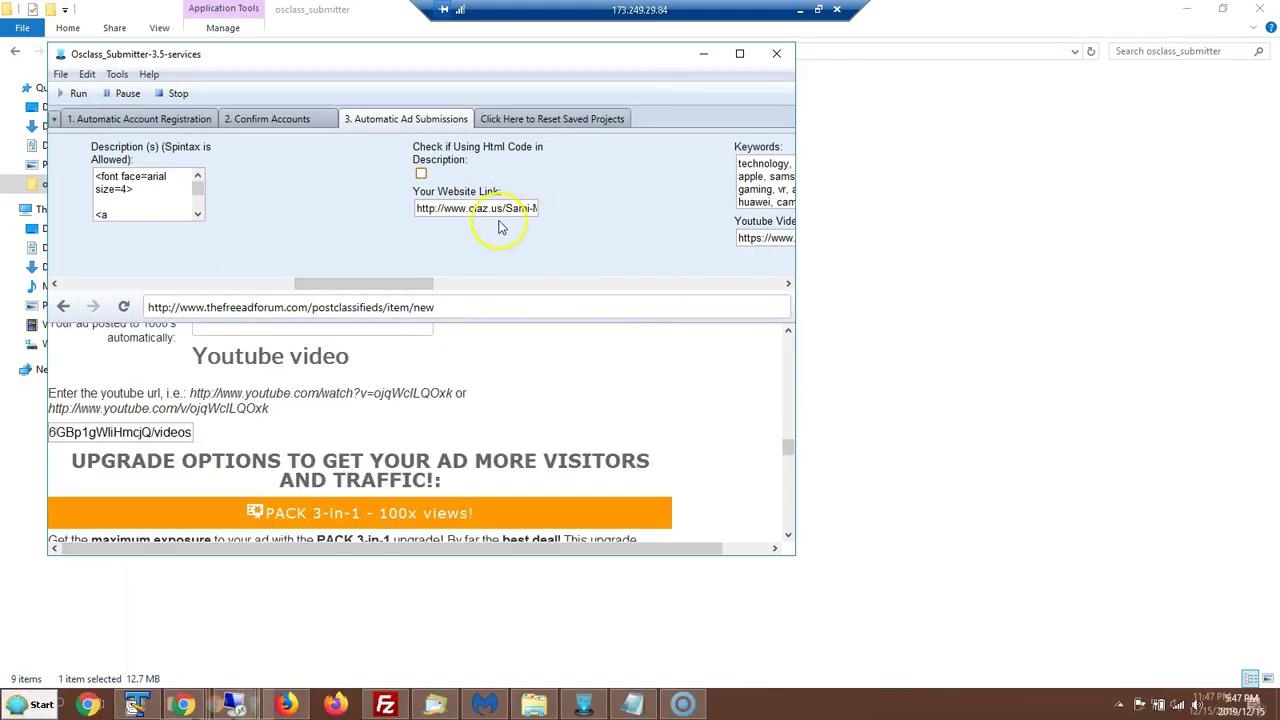
click(837, 9)
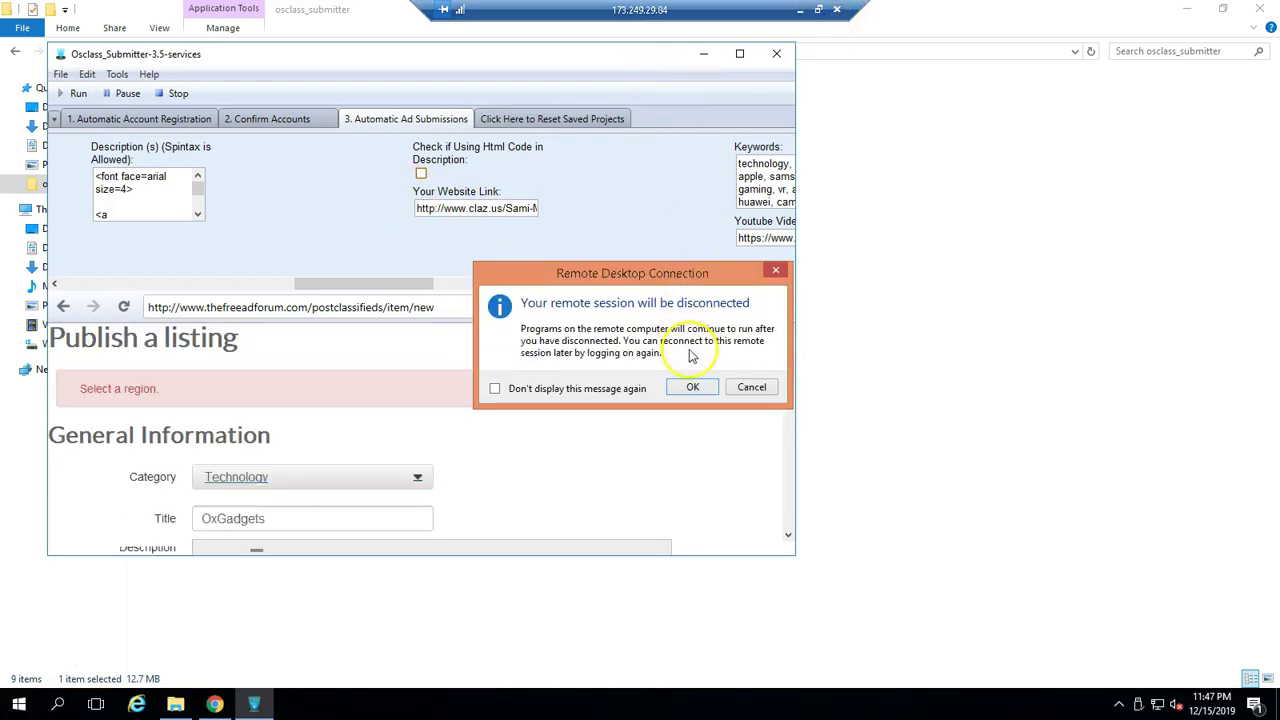
click(692, 387)
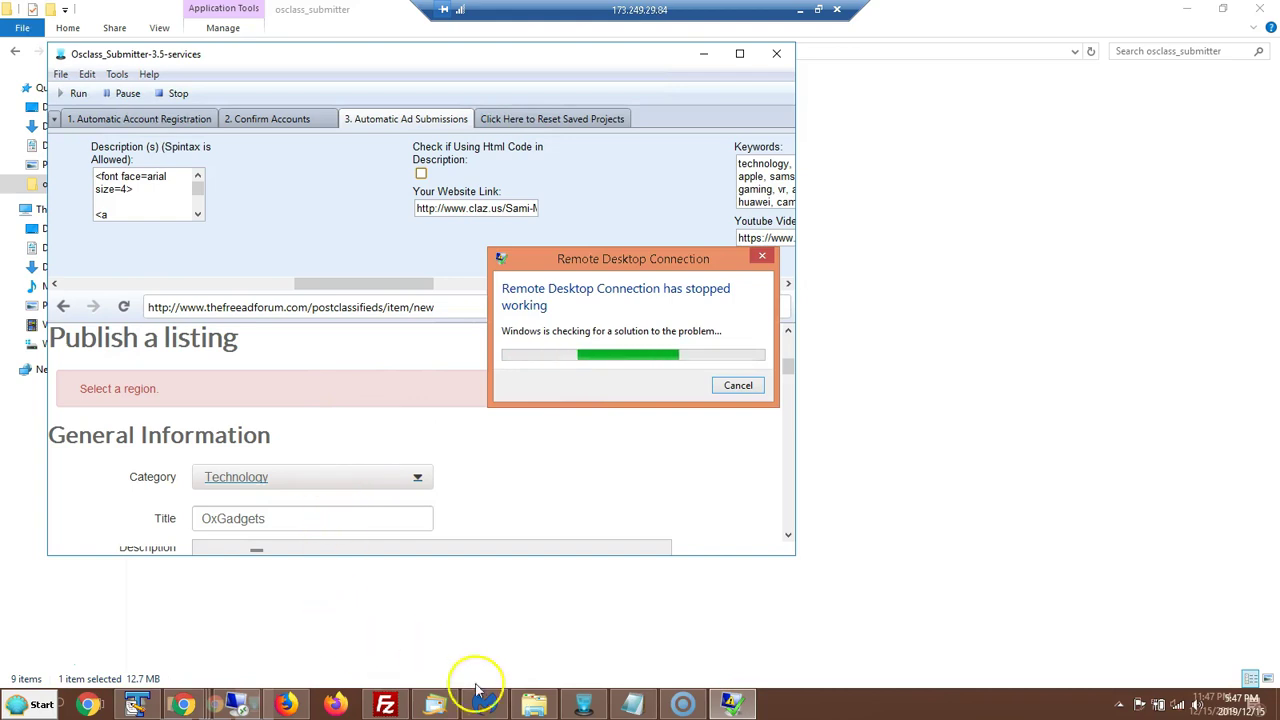
click(583, 704)
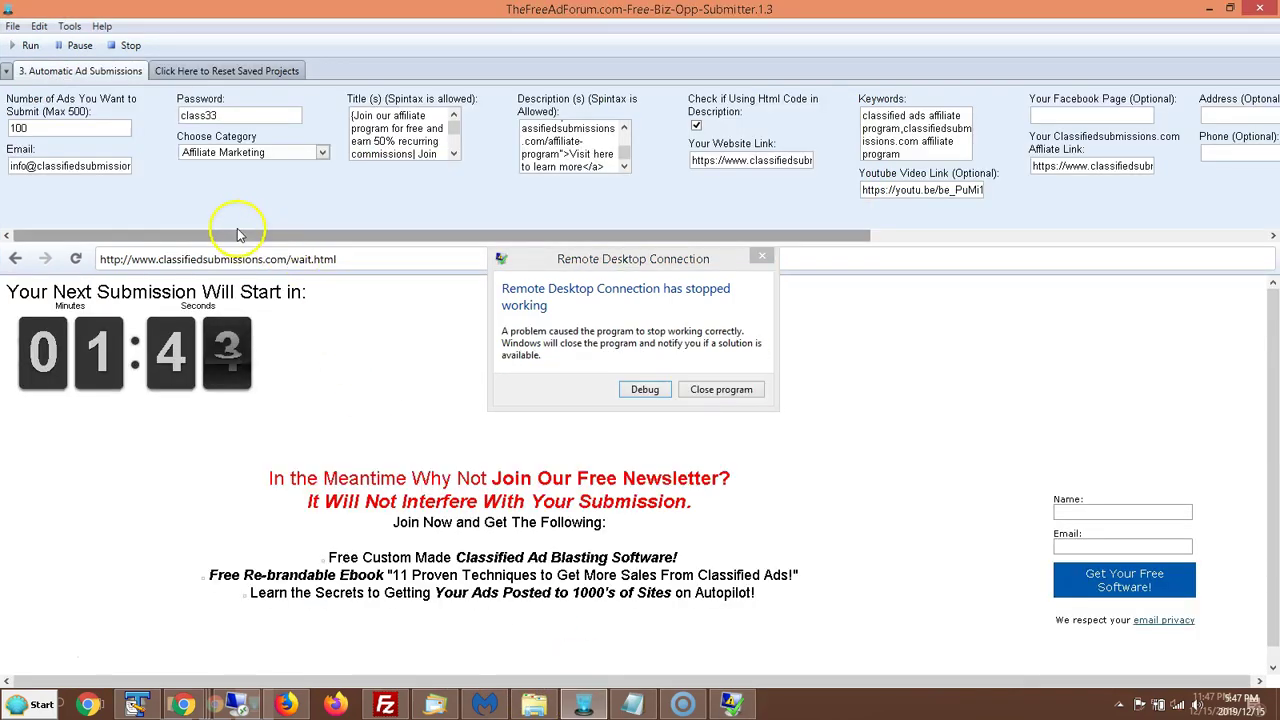
click(735, 391)
click(735, 391)
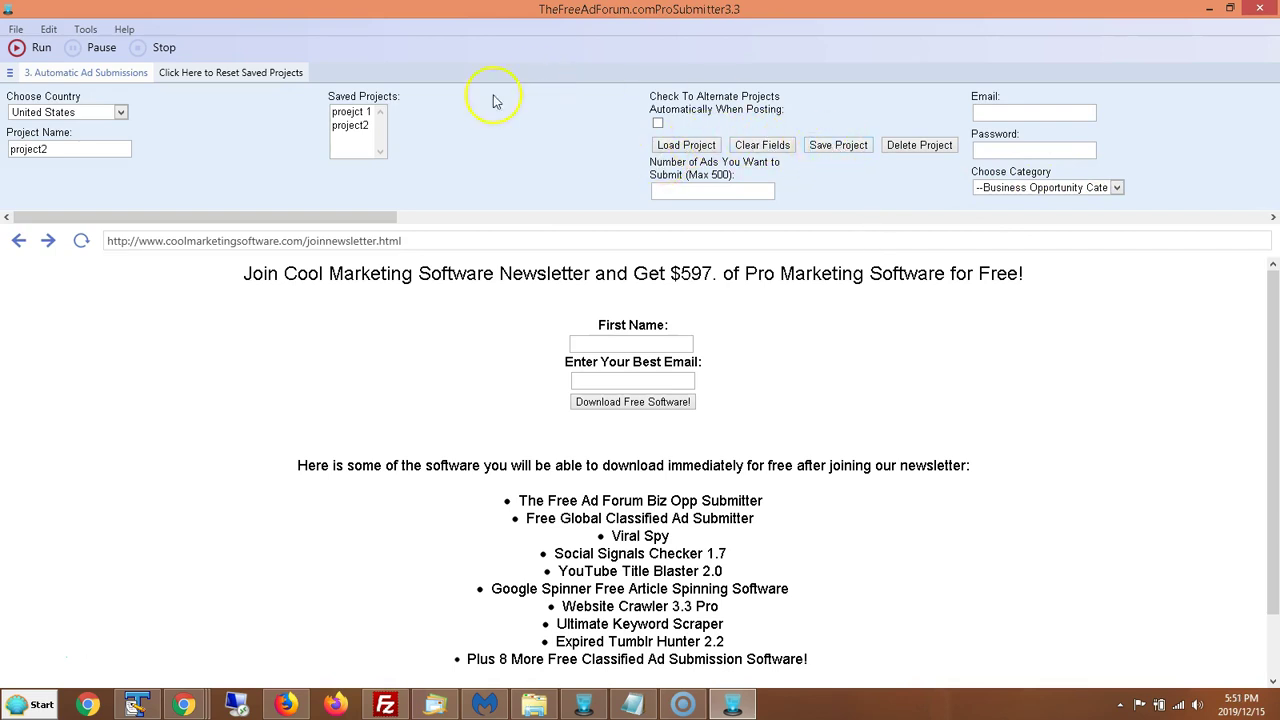
Select project2 among the Pro Submitter's saved projects and switch back to the Free Biz Opp Submitter.
click(352, 126)
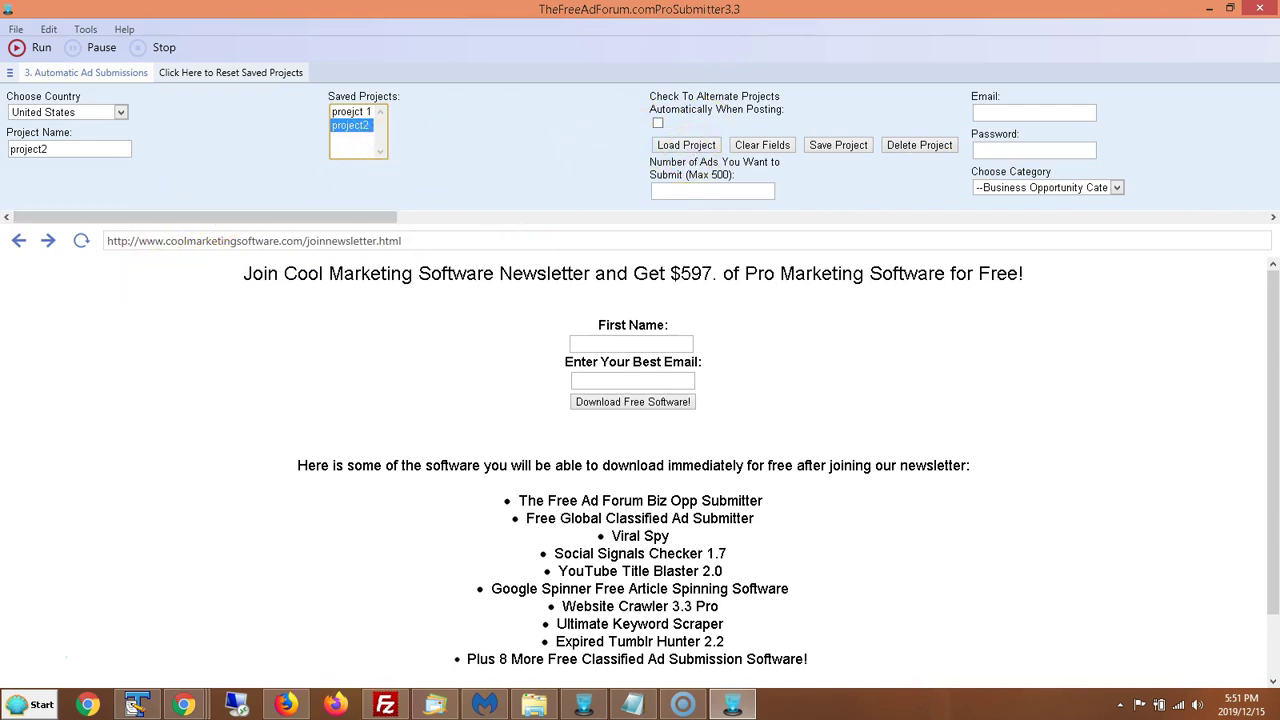
key(alt+Tab)
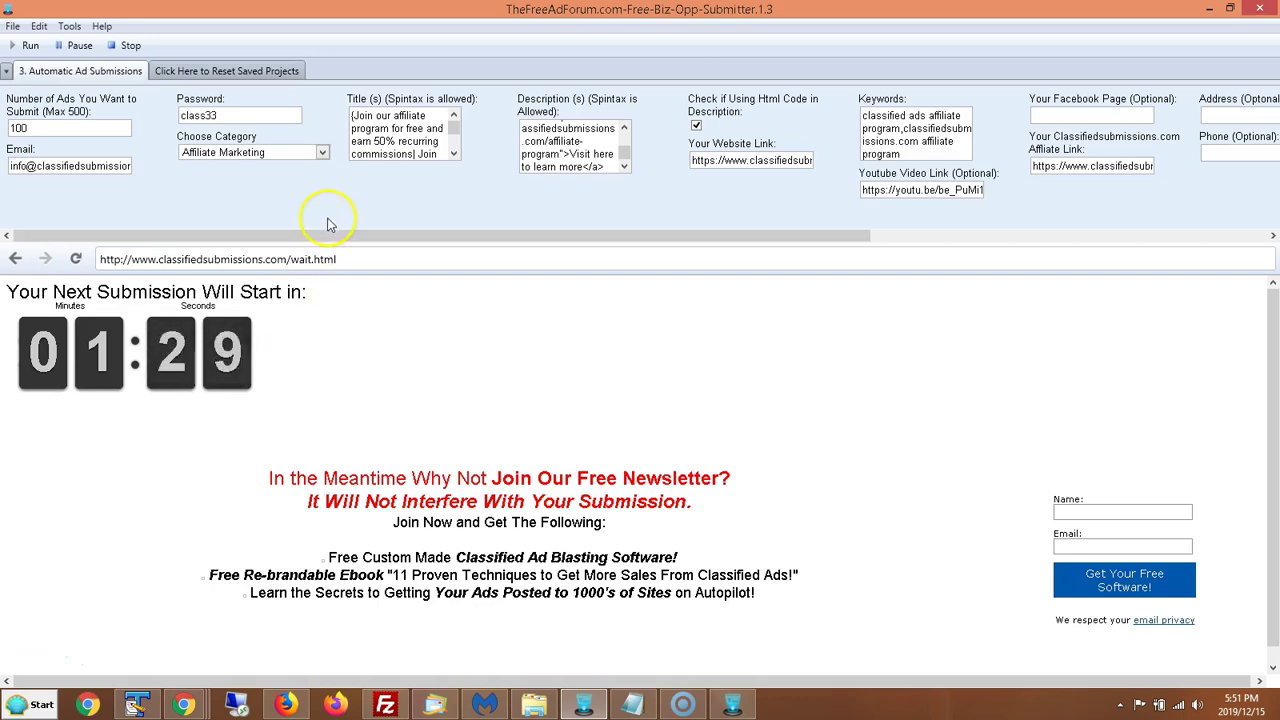
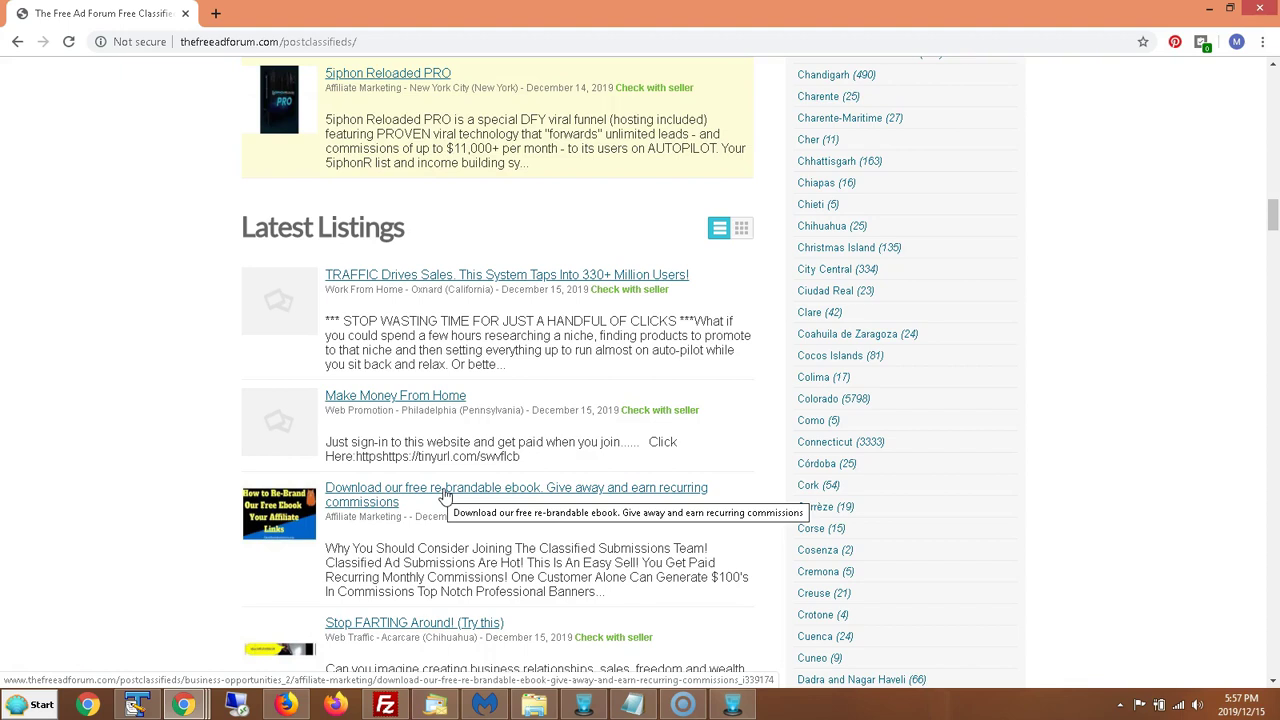
Open the posted "Download our free re-brandable ebook" ad in Chrome, examine its website, affiliate link and video, and return to the submitter.
click(446, 496)
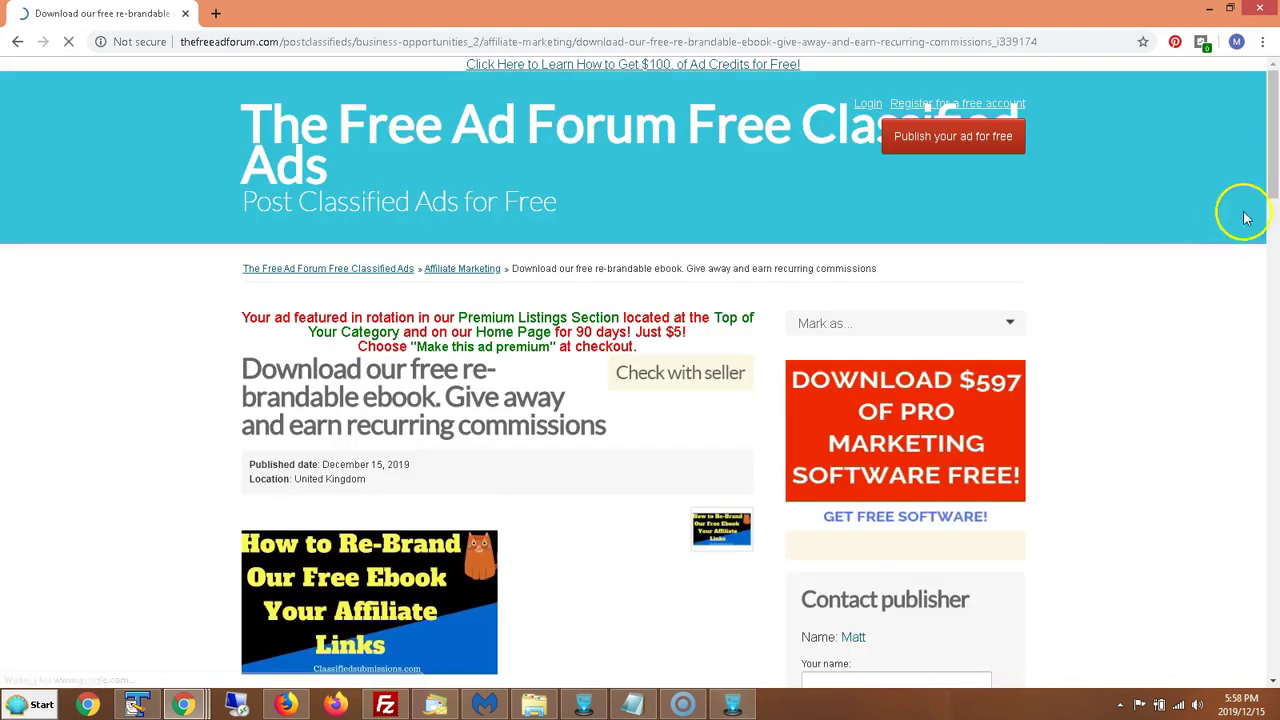
drag(1270, 110, 1271, 283)
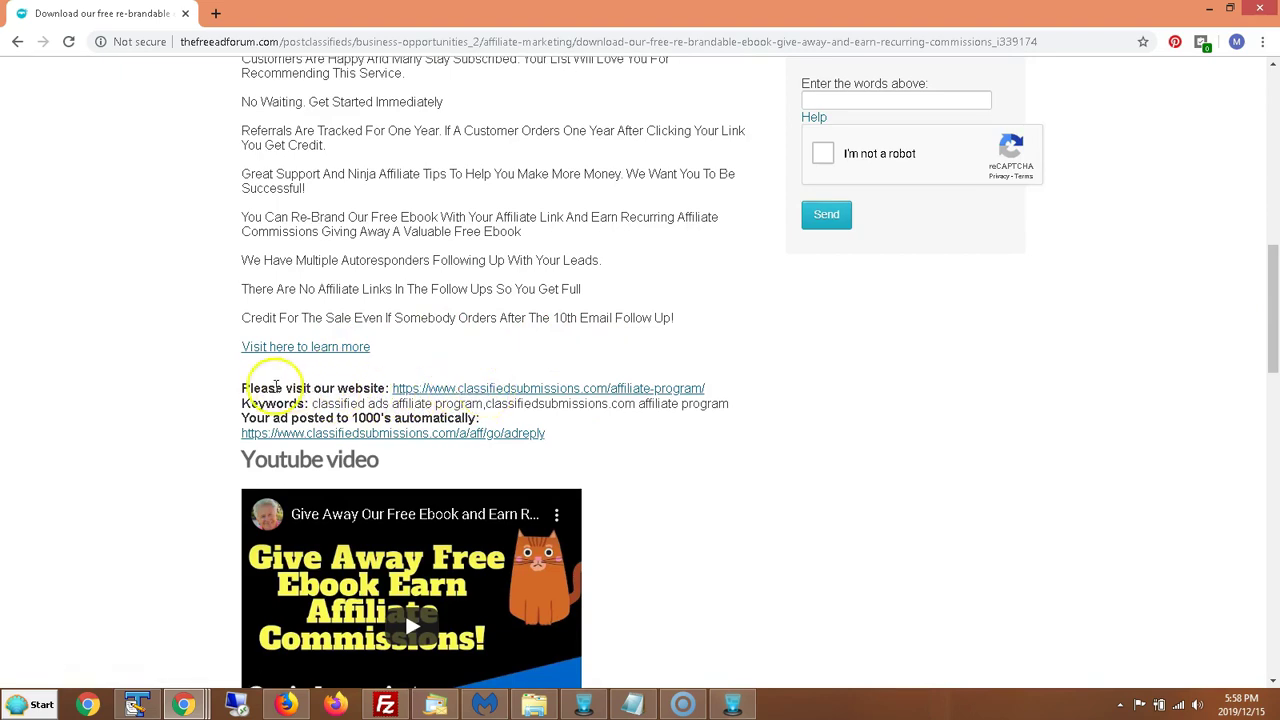
drag(245, 388, 408, 391)
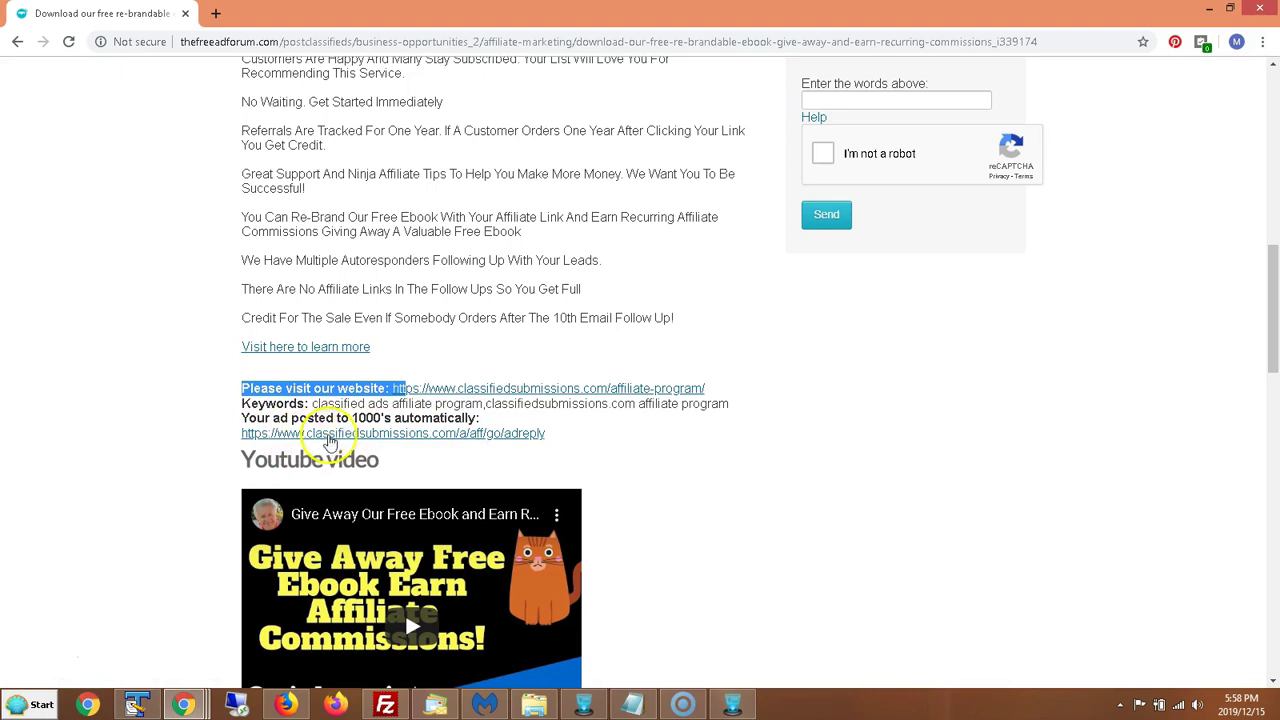
drag(1275, 318, 1262, 160)
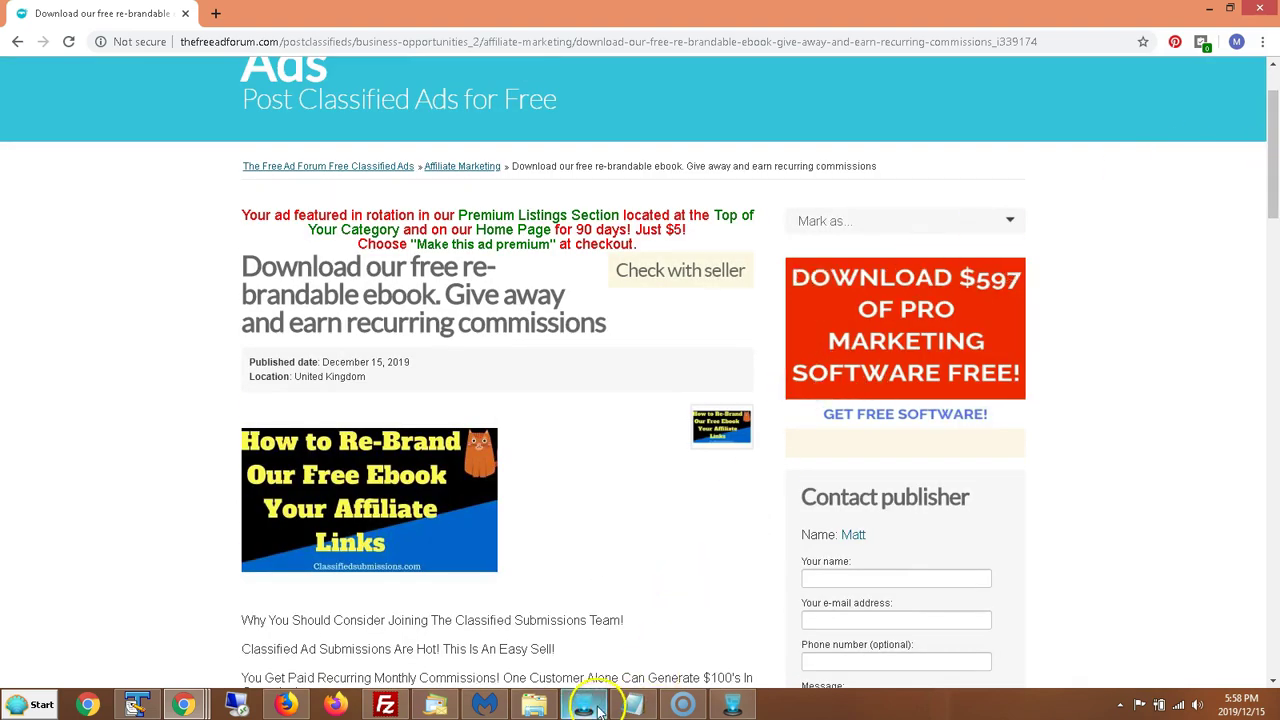
mouse_move(594, 712)
click(583, 615)
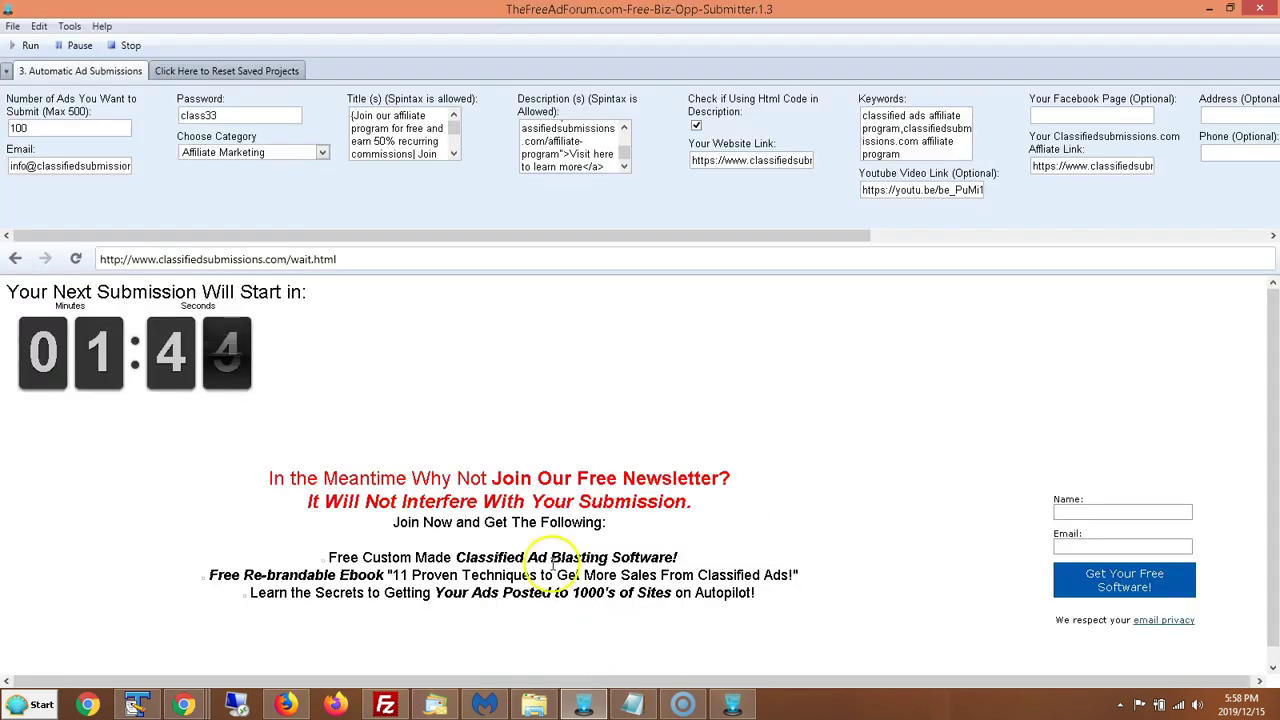